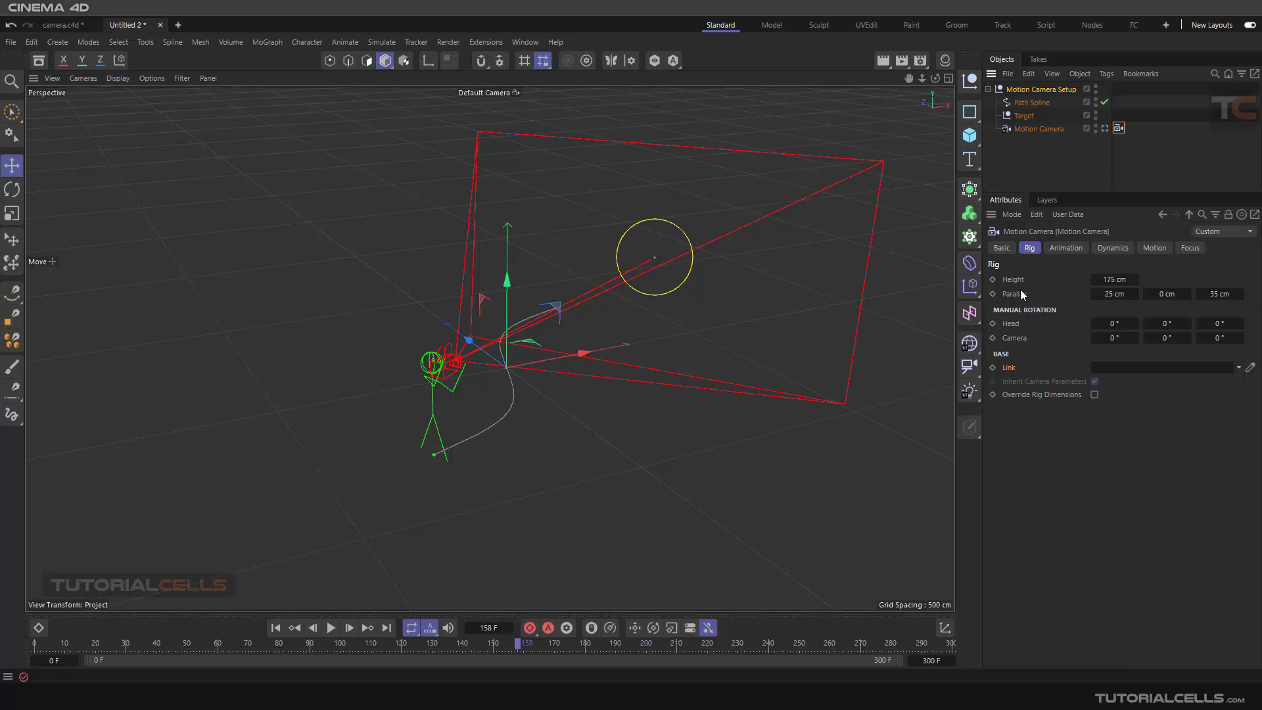
Step: Set the Motion Camera rig's Height to 172 cm
scroll(485, 400, up, 6)
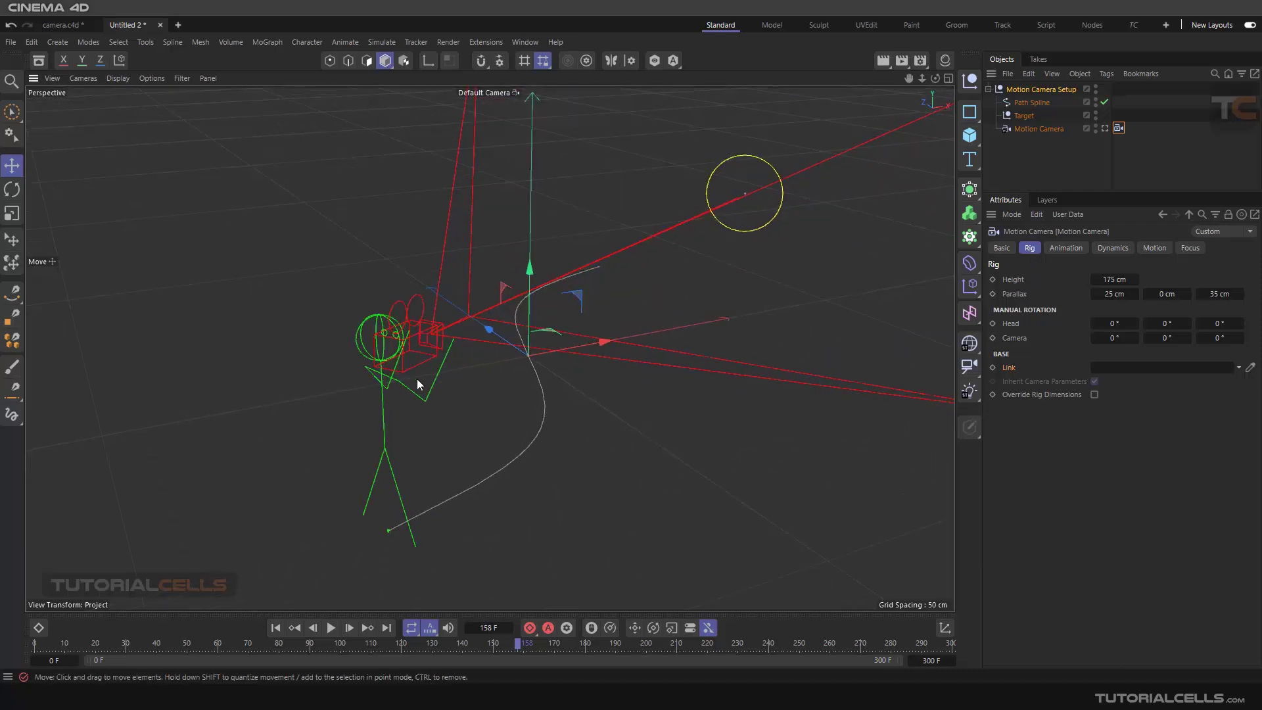
alt+drag(417, 378, 467, 318)
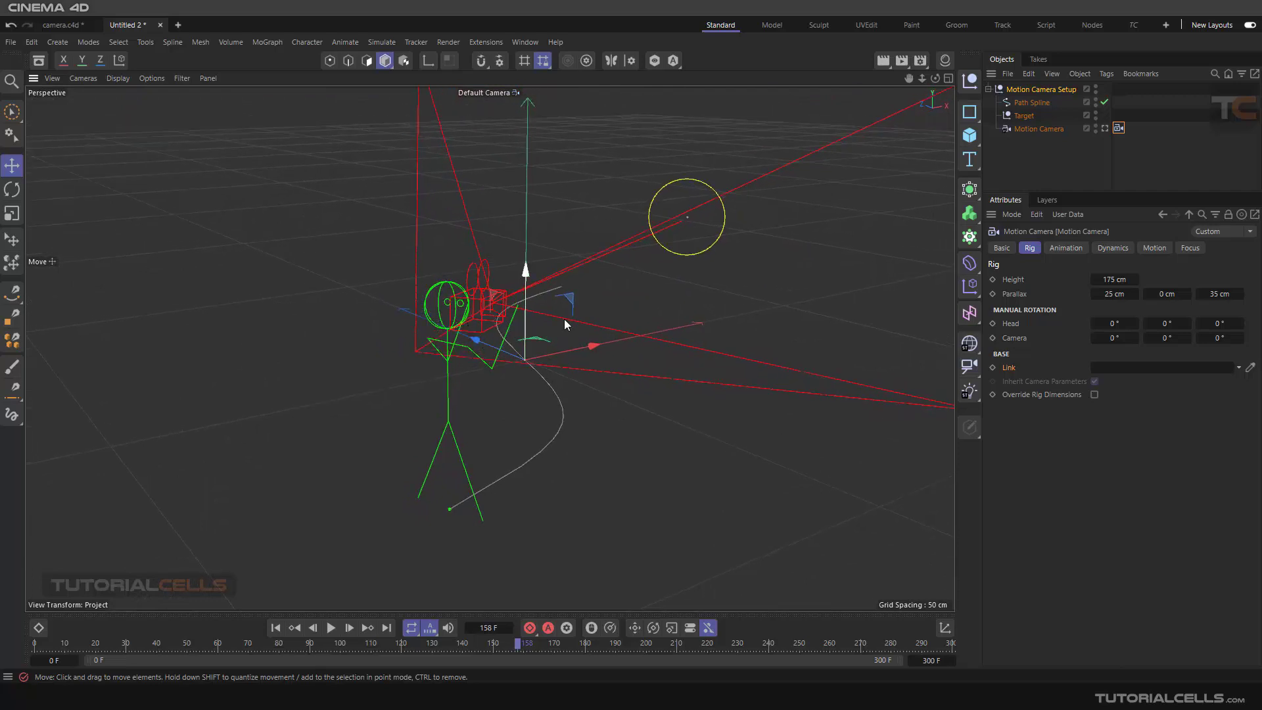
mouse_move(1099, 279)
mouse_down()
mouse_move(1170, 279)
mouse_move(1094, 279)
mouse_move(1144, 279)
mouse_move(1122, 279)
mouse_up()
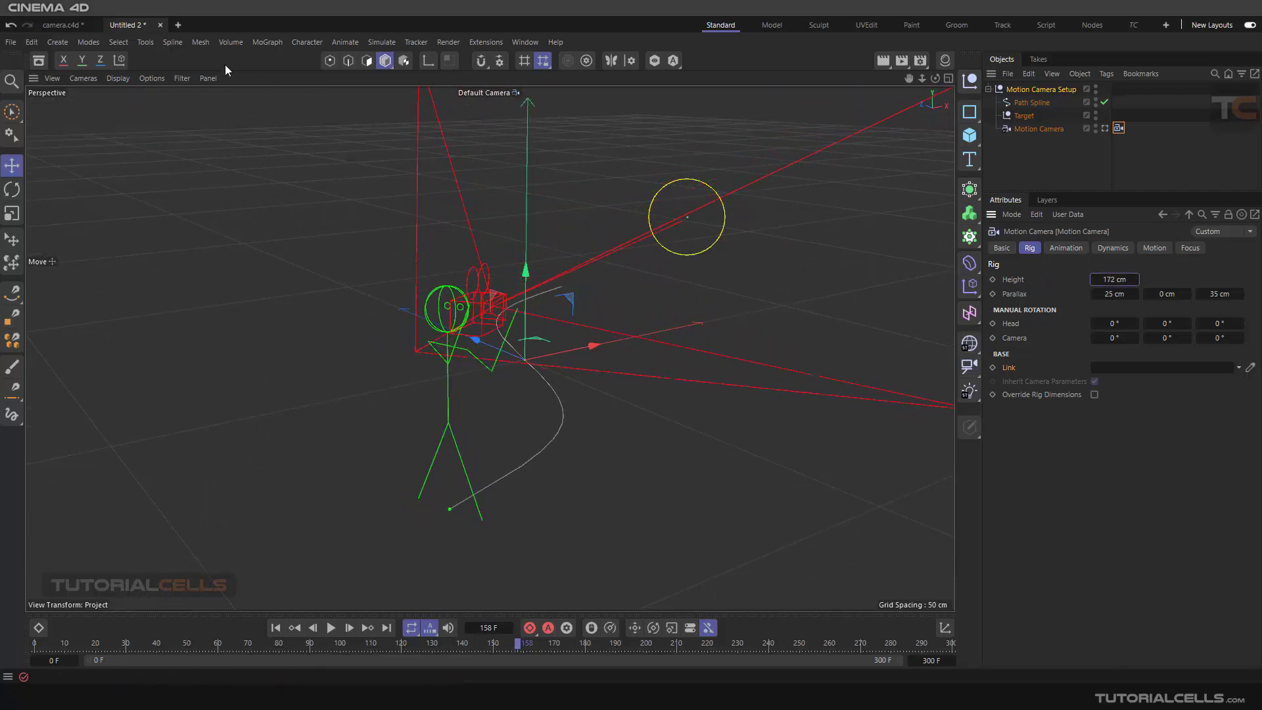
Step: In camera.c4d, look through the Motion Camera, set its rig Height to 312 cm, and return to the default camera view
click(73, 25)
mouse_move(596, 339)
alt+mouse_down()
mouse_move(585, 325)
mouse_move(594, 330)
alt+mouse_up()
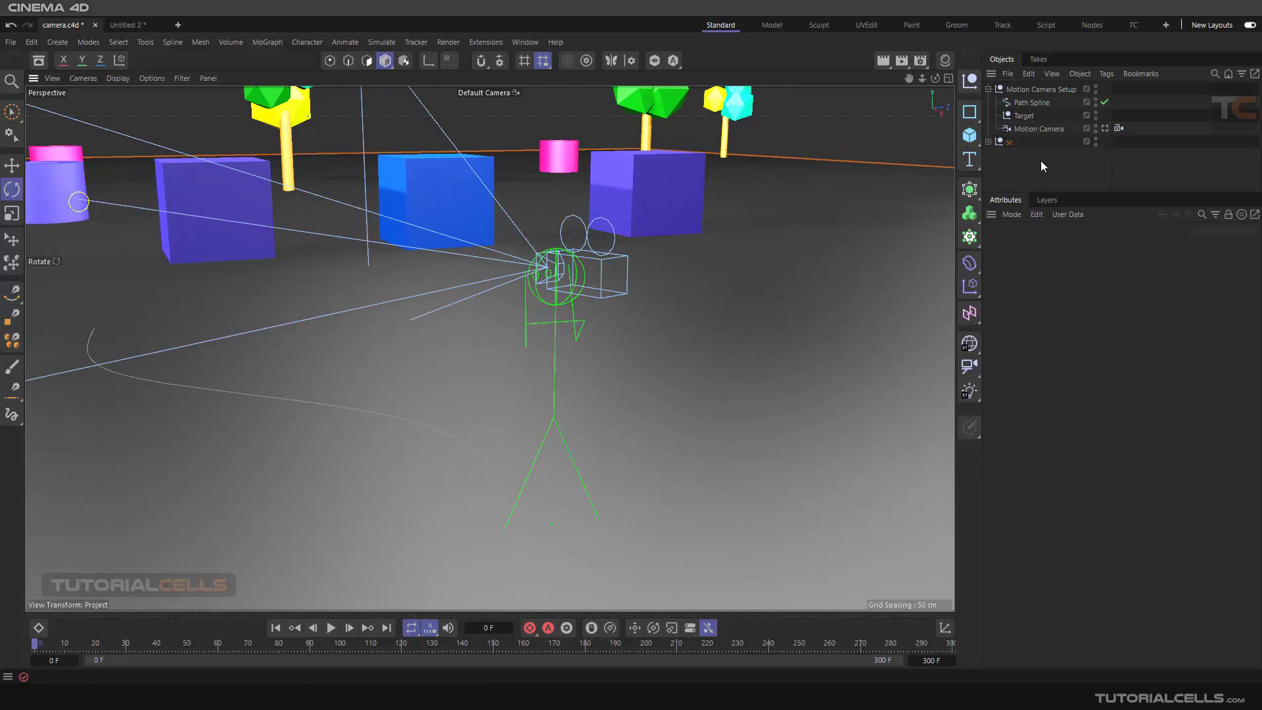
click(1103, 129)
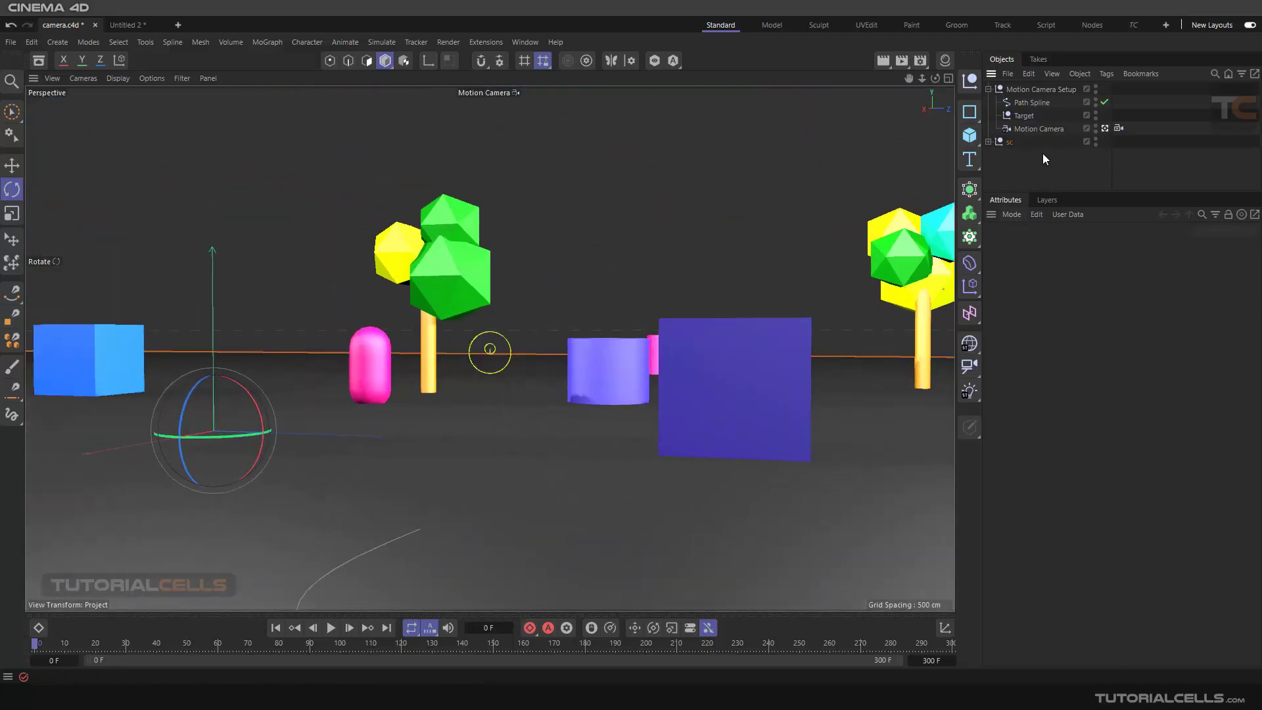
click(1118, 128)
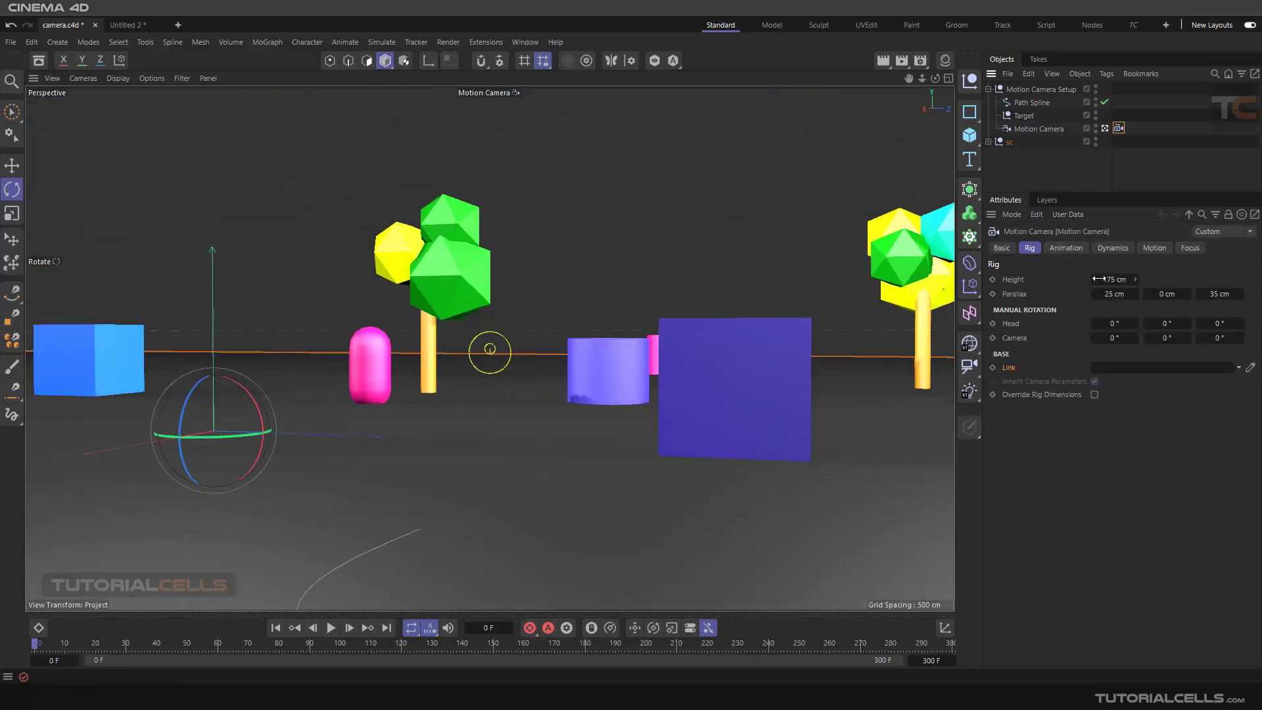
drag(1098, 279, 1192, 279)
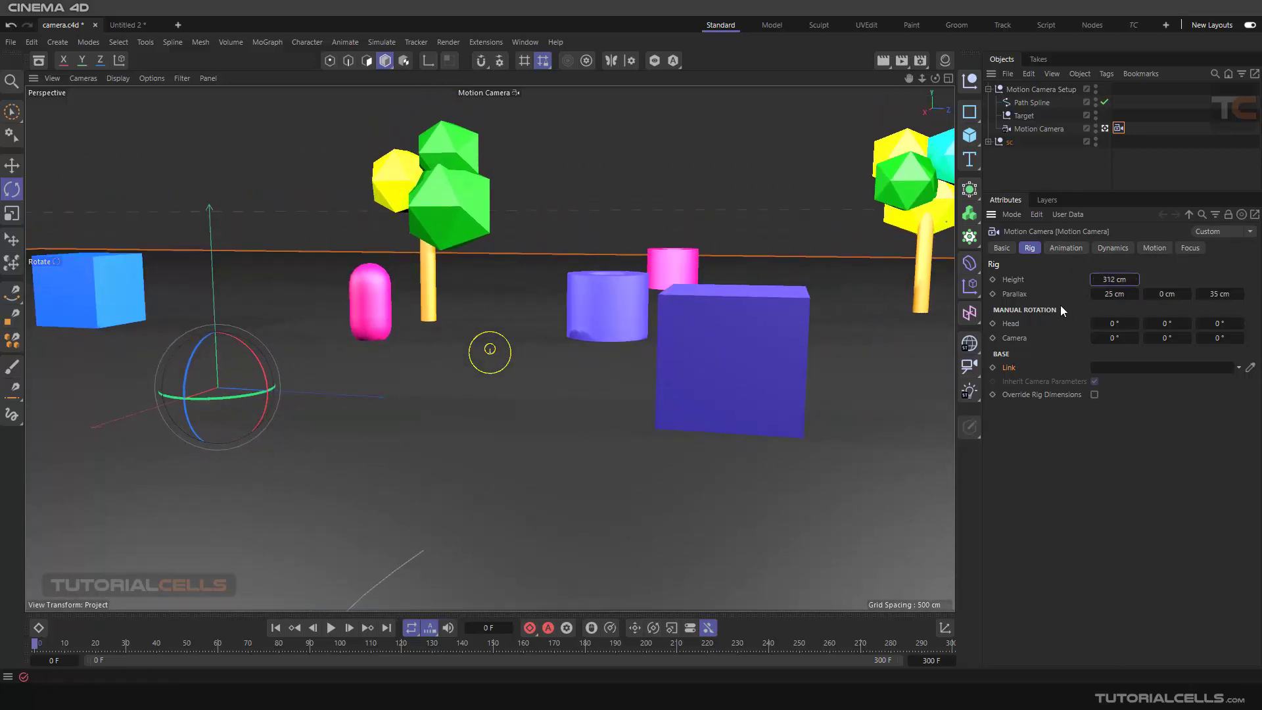
click(1105, 129)
alt+drag(540, 247, 570, 339)
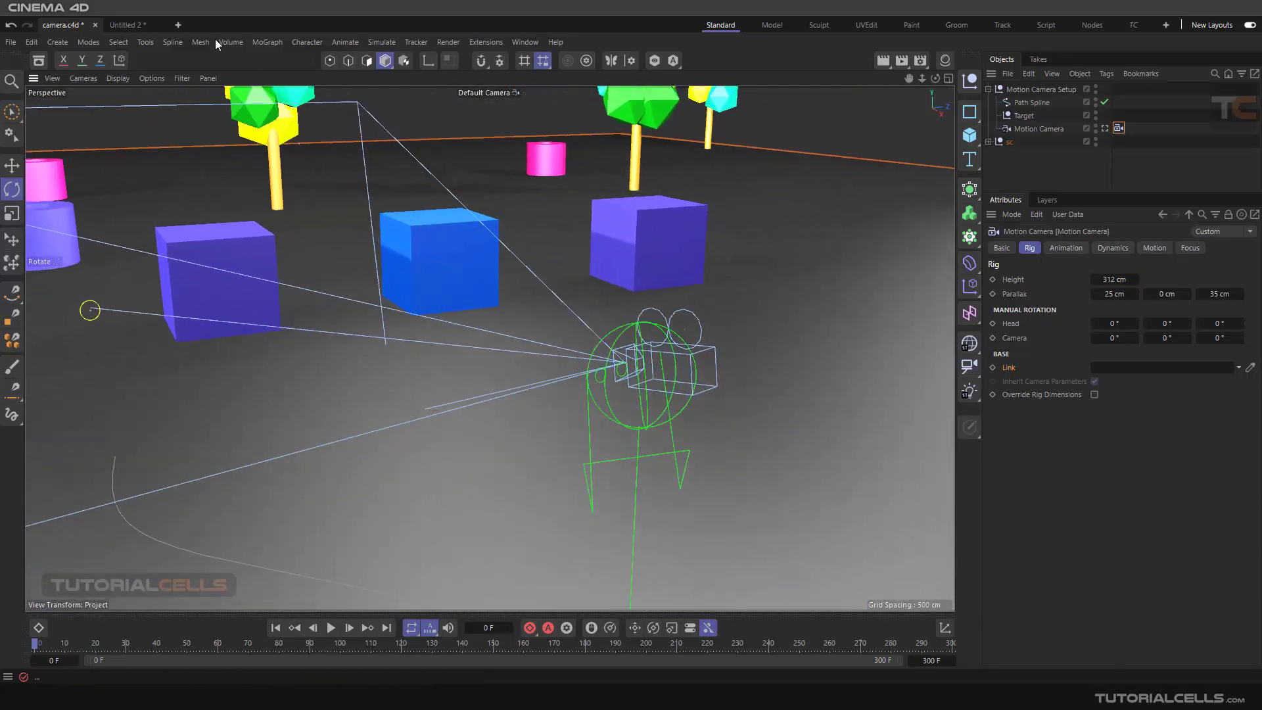
Step: In the Untitled 2 project, set the Motion Camera's Parallax to 33 cm, -8 cm and 37 cm
click(128, 25)
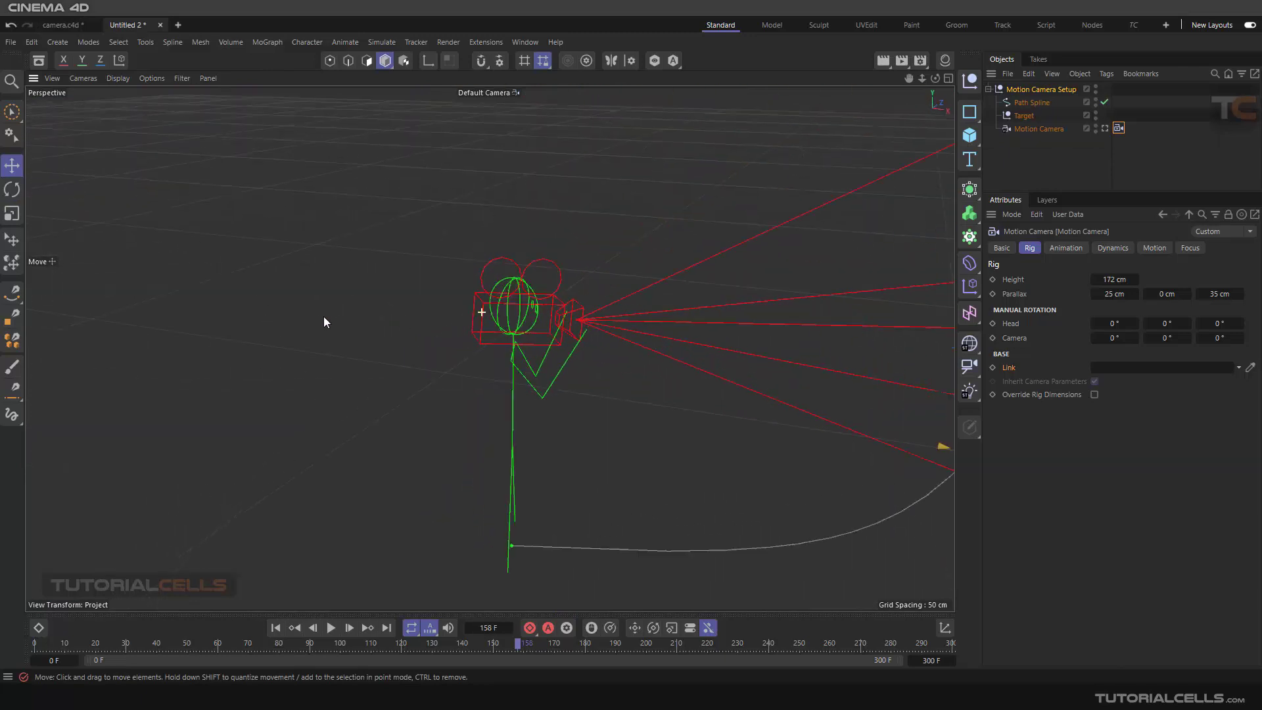
alt+drag(247, 330, 481, 379)
mouse_move(610, 379)
alt+middle_down()
mouse_move(545, 327)
mouse_move(590, 340)
mouse_move(581, 323)
alt+middle_up()
drag(1112, 295, 1231, 295)
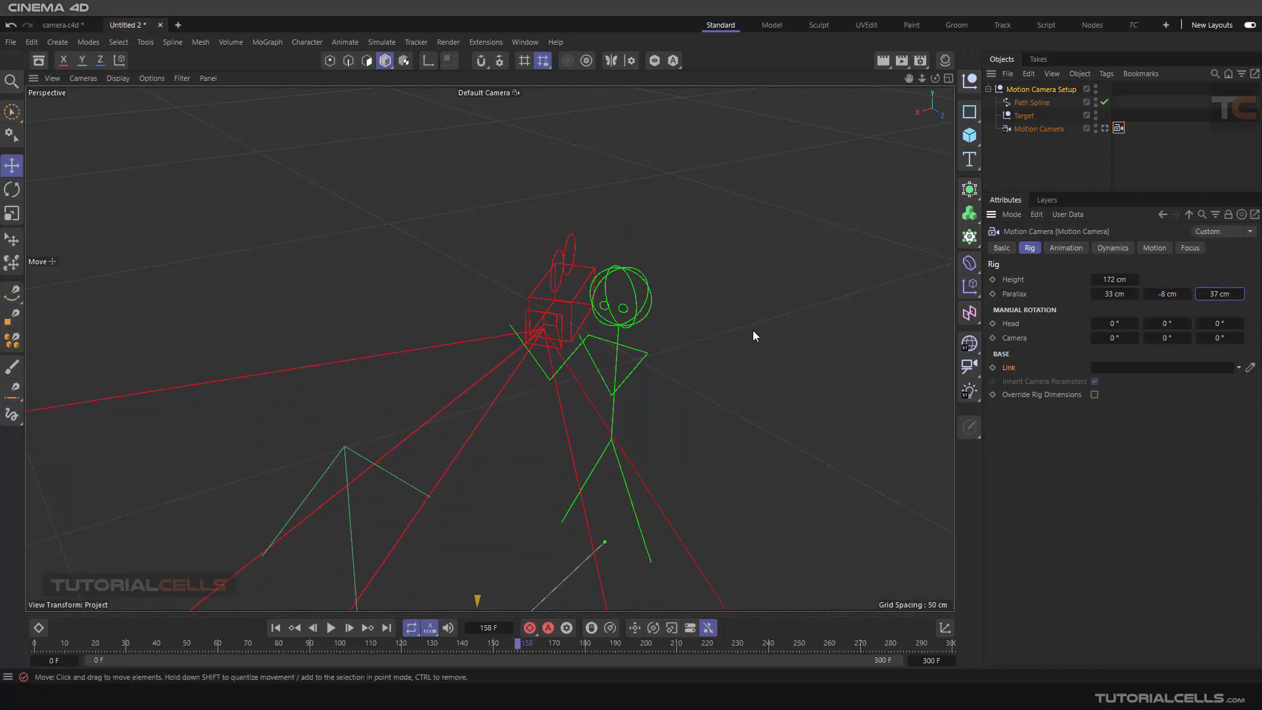
alt+drag(751, 330, 662, 325)
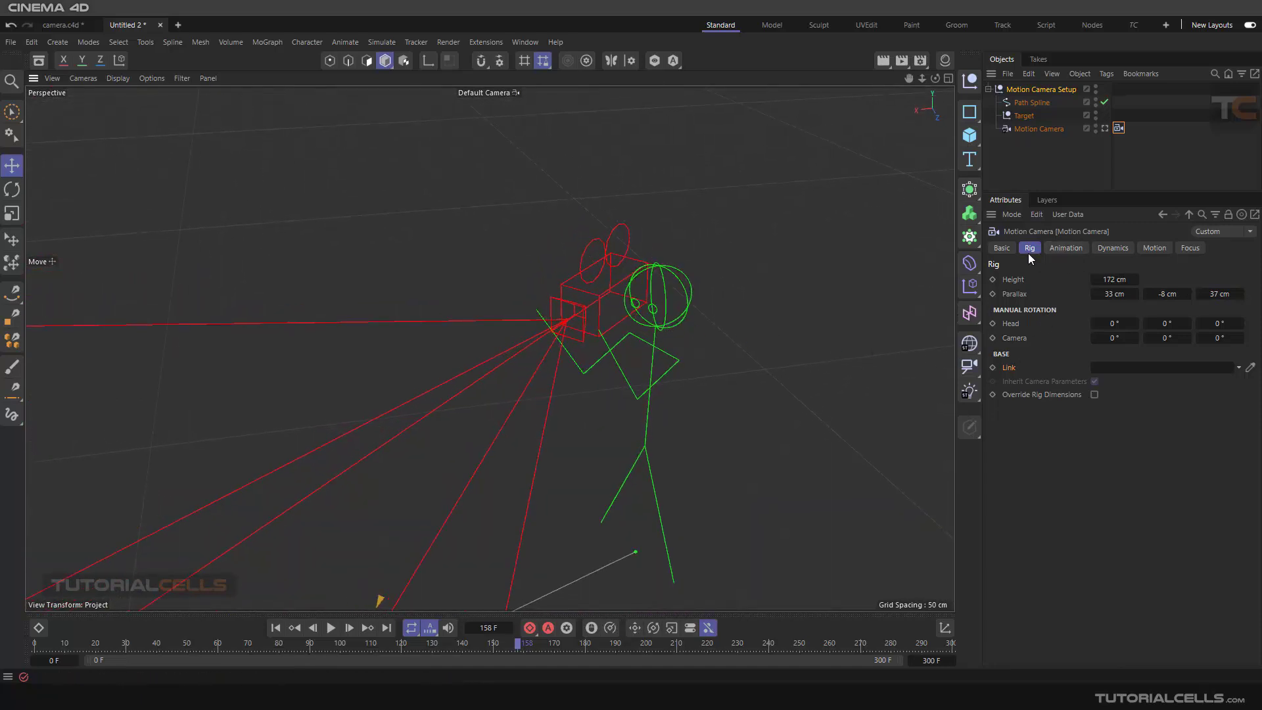
Step: Change the Motion Camera's rig visualization mode to Simple
click(1002, 253)
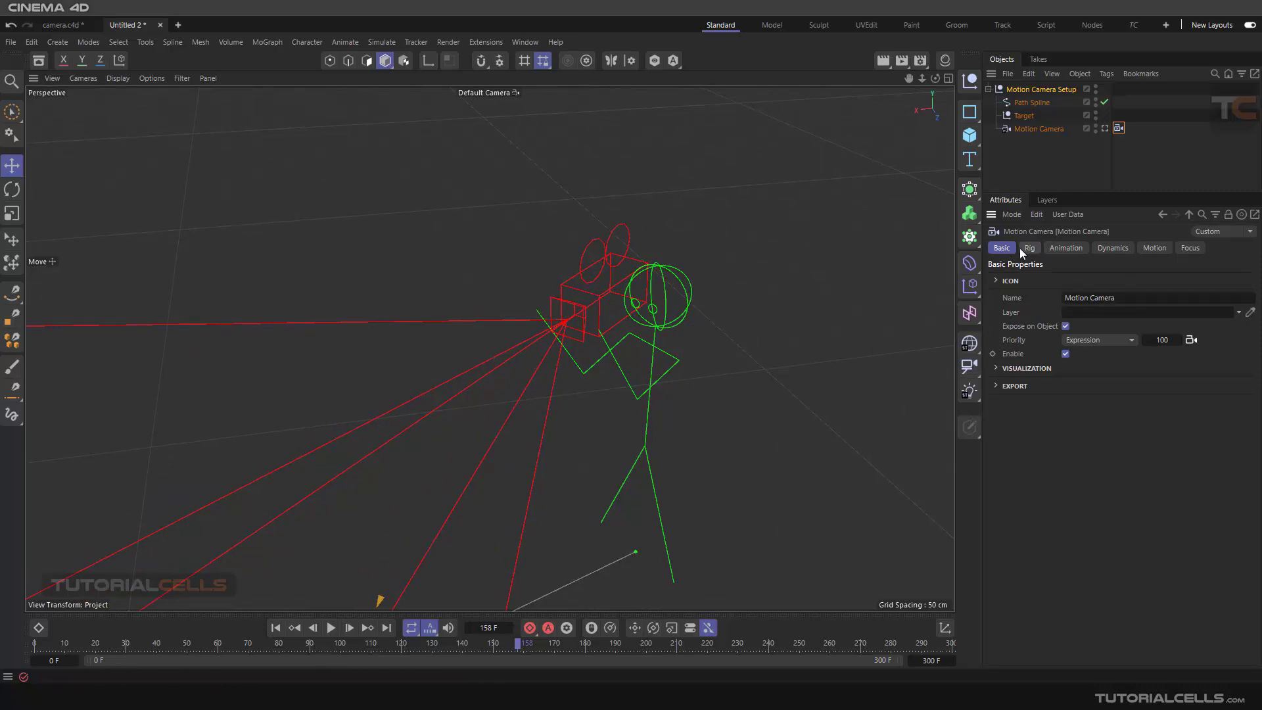
click(997, 369)
click(1114, 450)
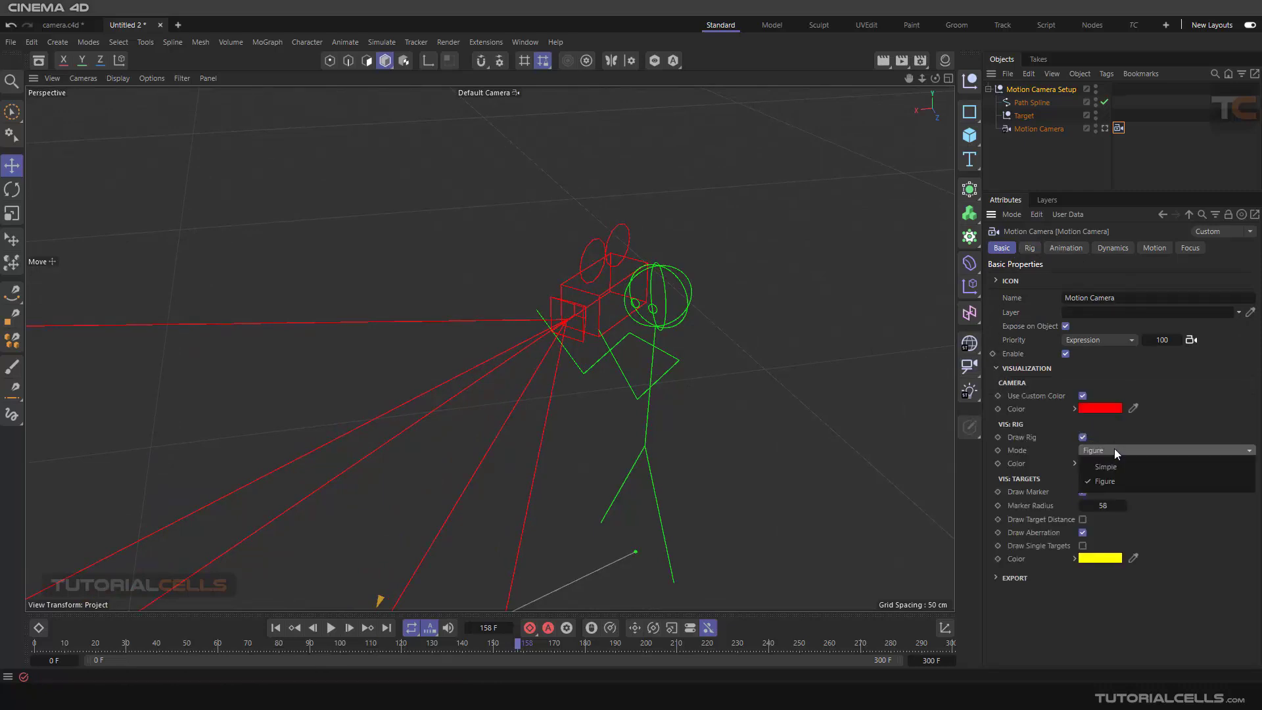
click(1112, 465)
mouse_move(656, 295)
alt+mouse_down()
mouse_move(621, 289)
mouse_move(649, 284)
alt+mouse_up()
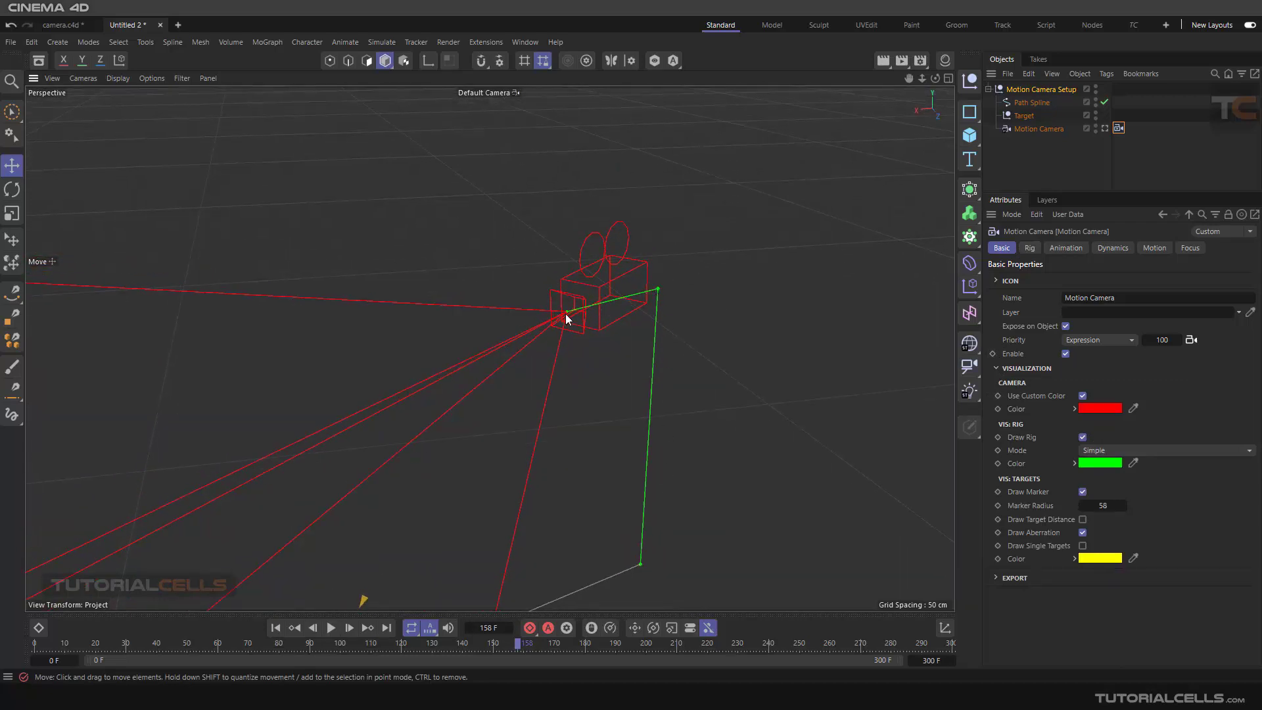
mouse_move(566, 315)
mouse_down()
mouse_move(712, 325)
mouse_move(568, 317)
mouse_move(579, 323)
mouse_up()
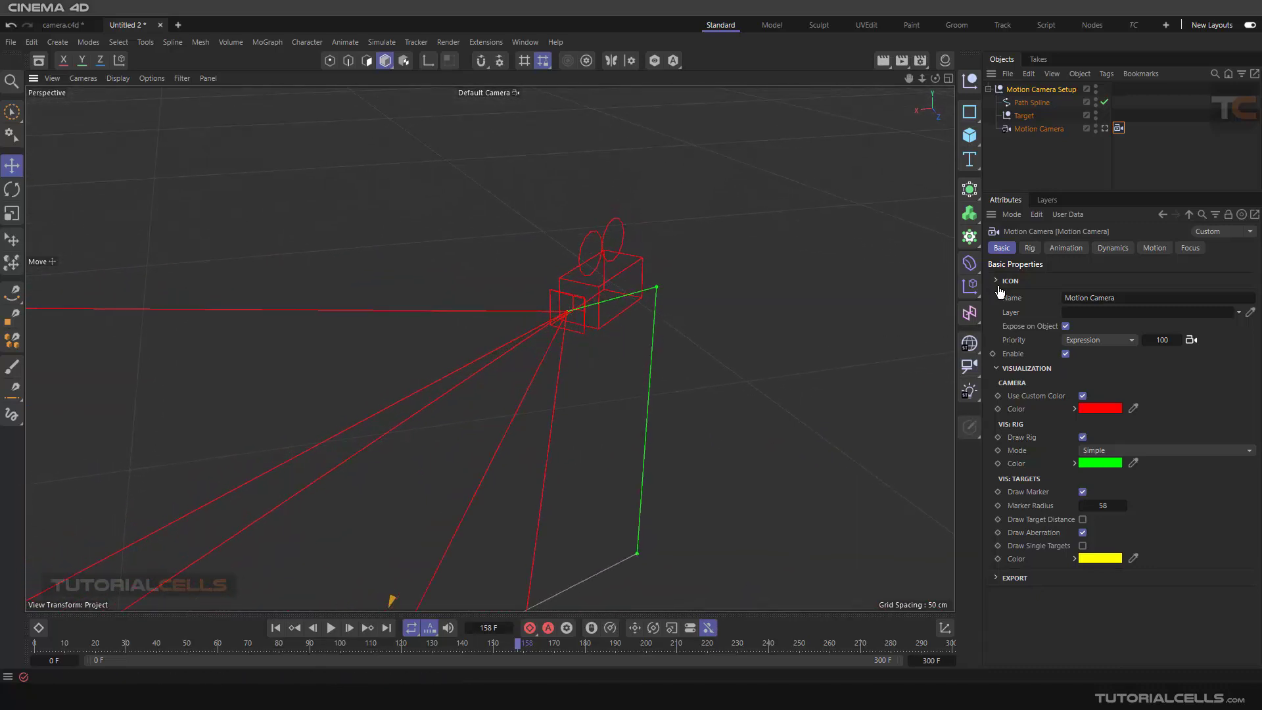
Step: Set the rig's manual rotation to -11°, 12°, -3° for Head and -10°, 5°, 3° for Camera
click(1030, 248)
click(1114, 323)
text(49)
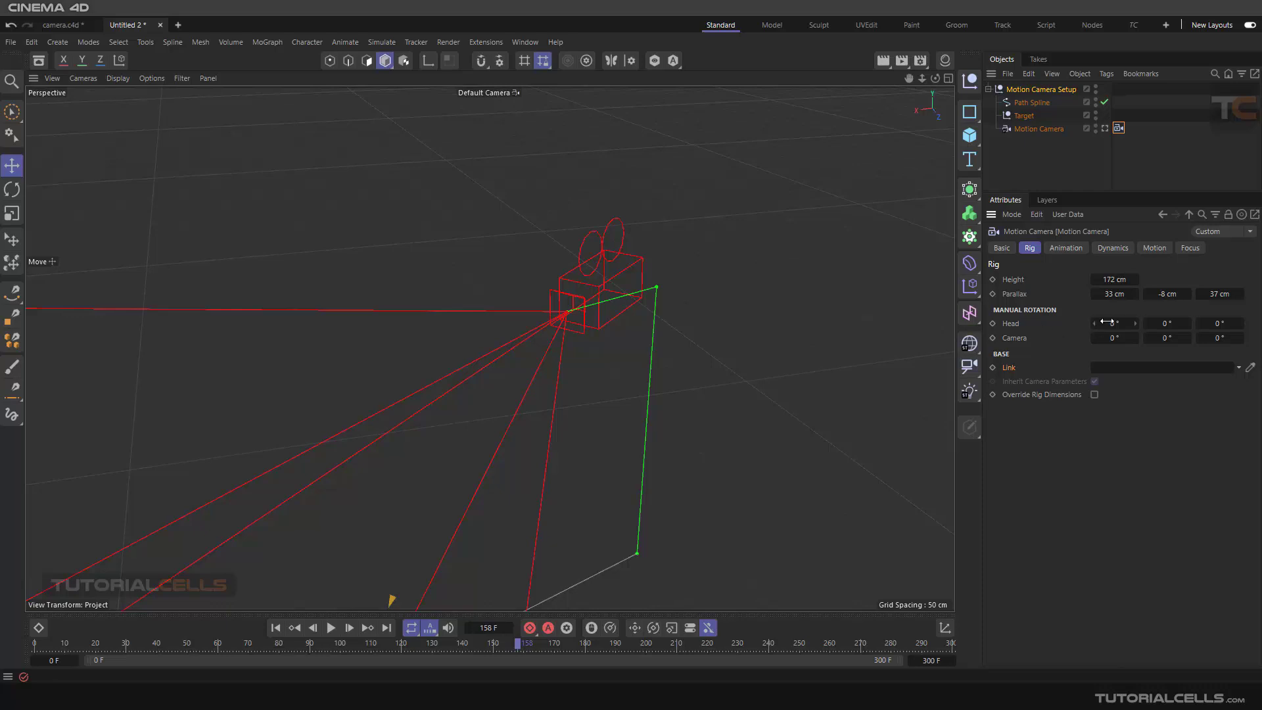
key(Return)
alt+drag(696, 283, 630, 304)
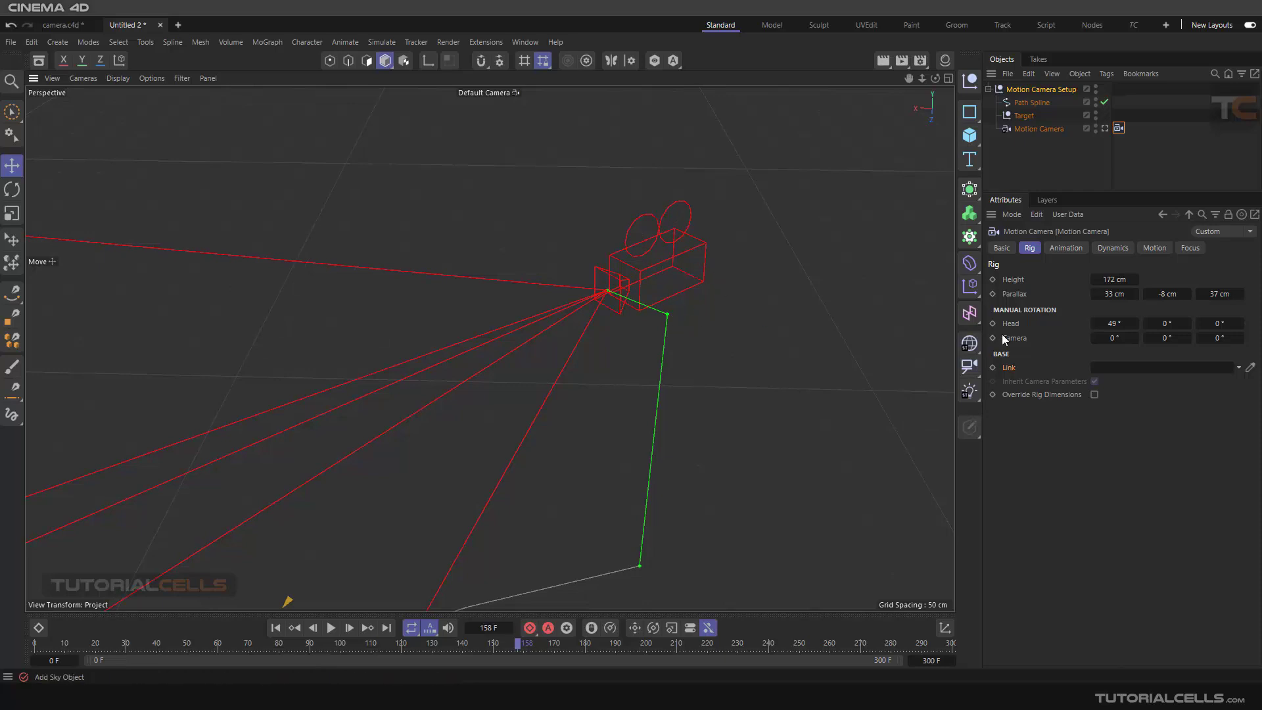
drag(1102, 322, 1187, 323)
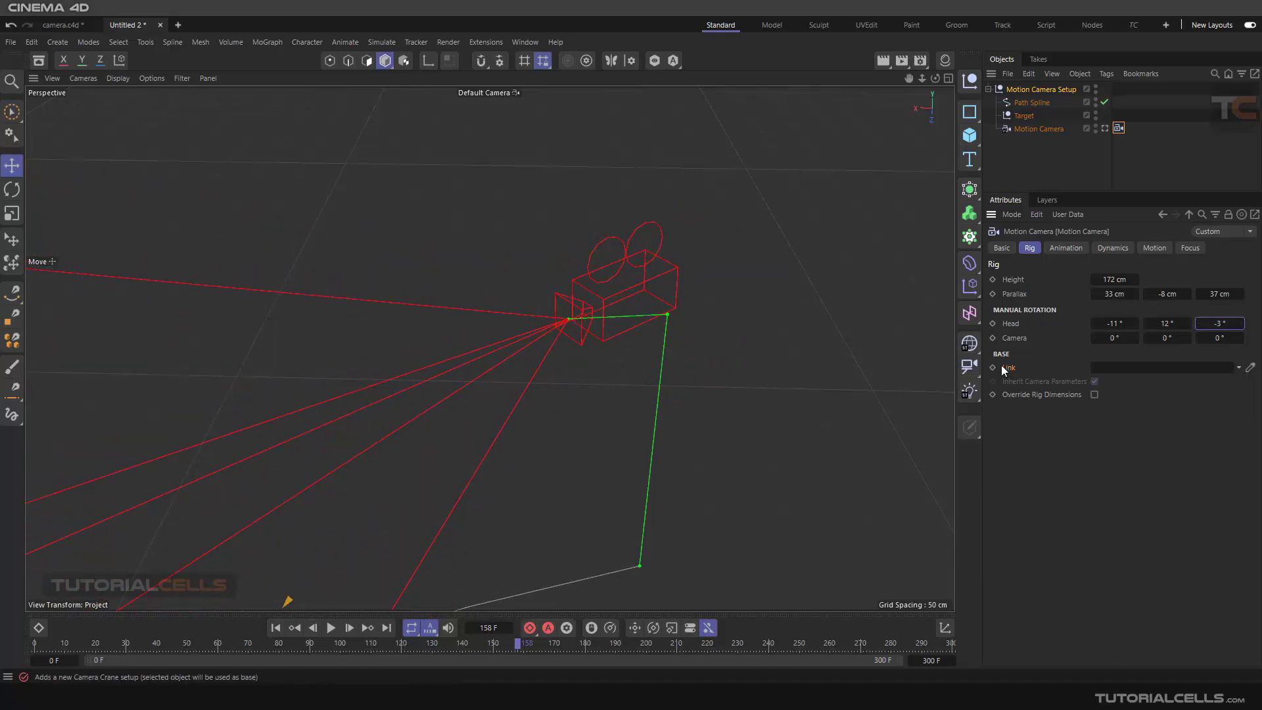
drag(1114, 338, 535, 313)
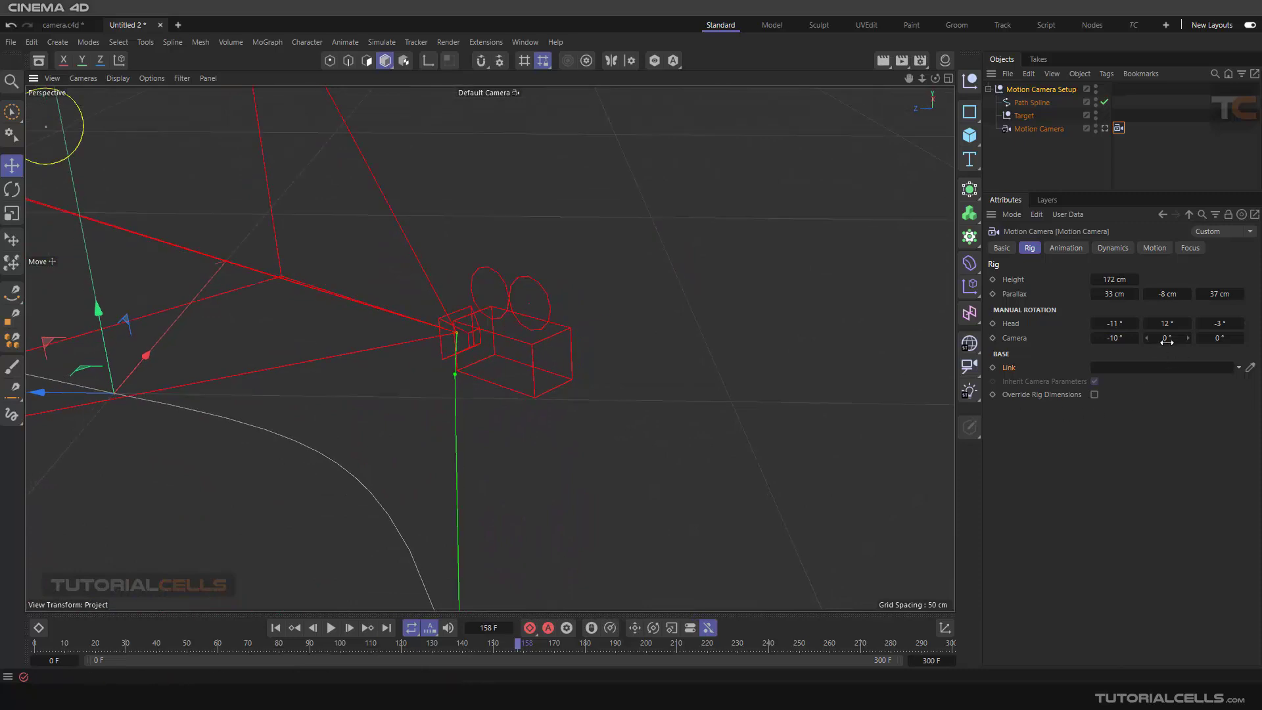
drag(1167, 338, 1224, 338)
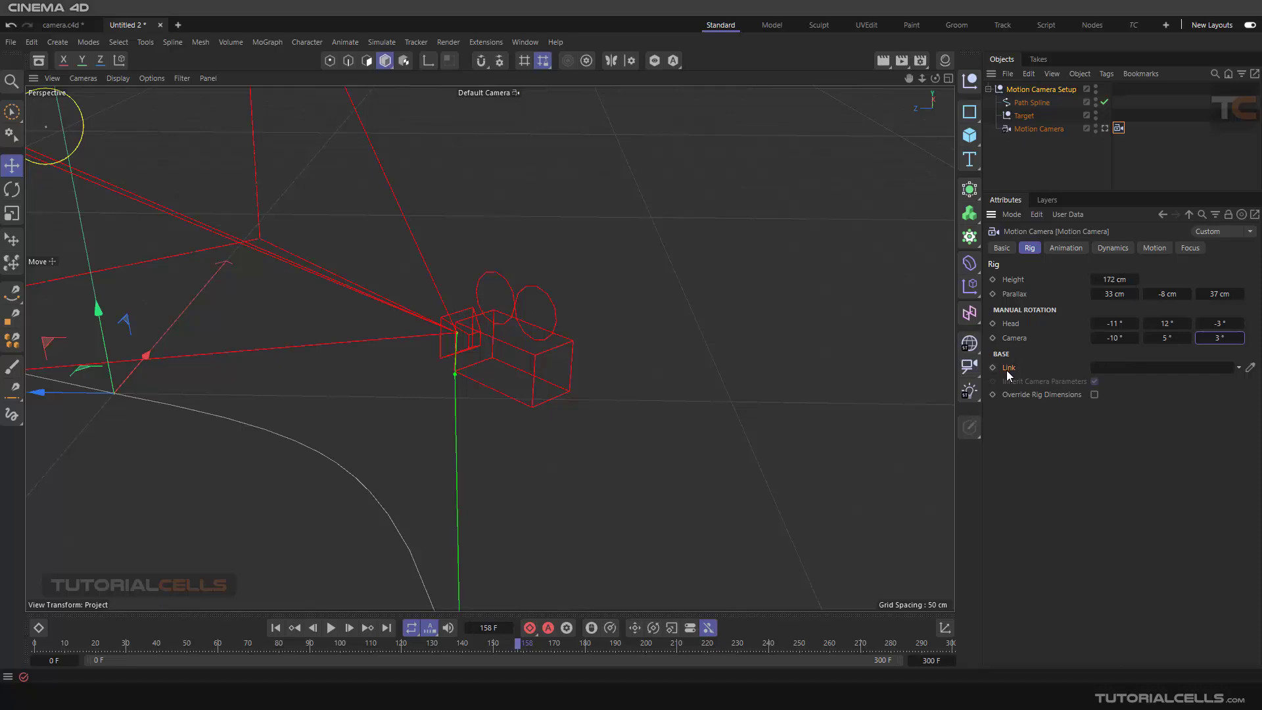
Step: Delete the entire Motion Camera Setup from the Untitled 2 project
drag(1042, 178, 975, 56)
key(Delete)
scroll(247, 411, down, 3)
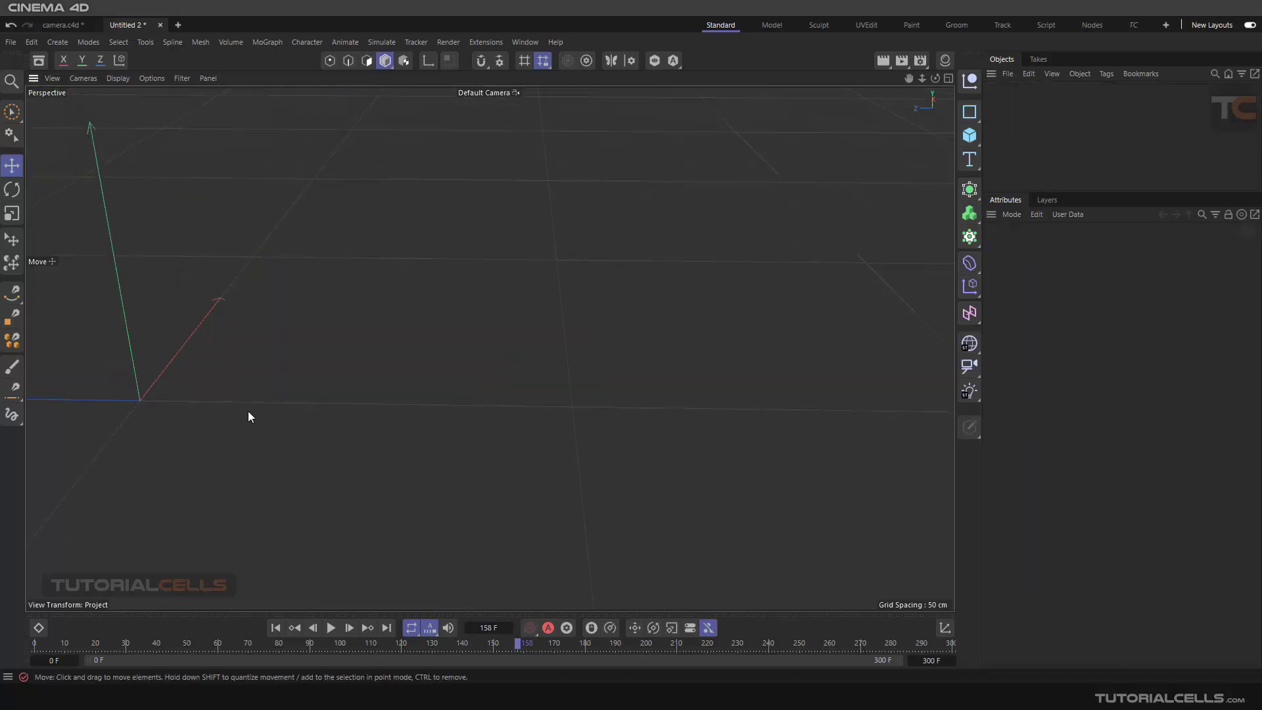
alt+drag(248, 411, 201, 405)
alt+middle_drag(266, 408, 362, 456)
scroll(318, 376, down, 2)
alt+drag(318, 382, 382, 280)
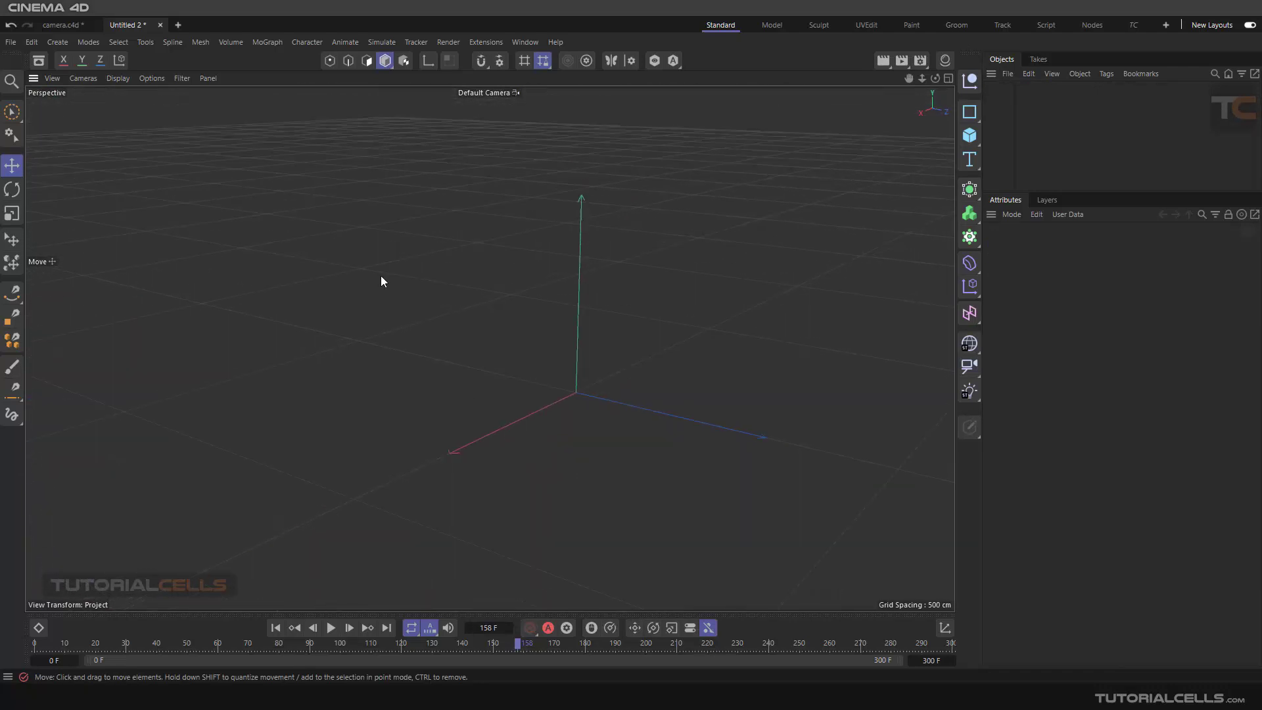
Step: Delete the Motion Camera Setup from camera.c4d, keeping the scene objects
click(61, 25)
click(1031, 94)
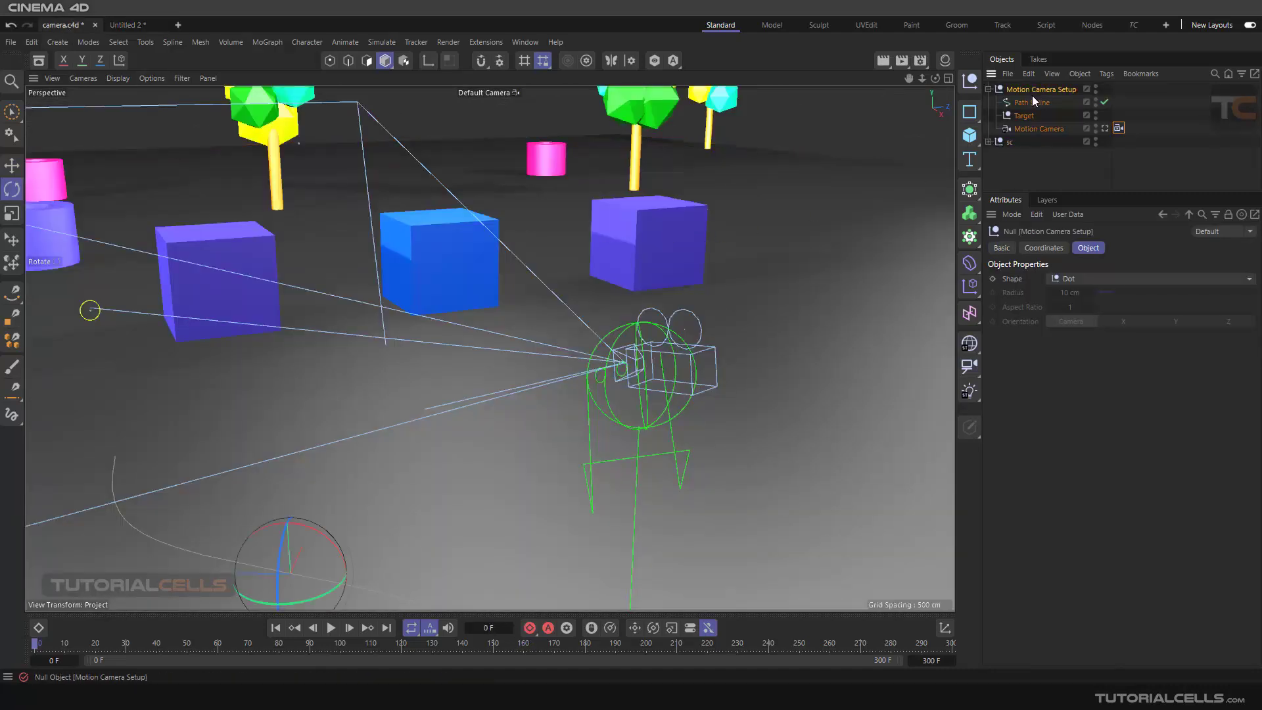
key(Delete)
scroll(657, 313, down, 5)
alt+drag(594, 325, 599, 384)
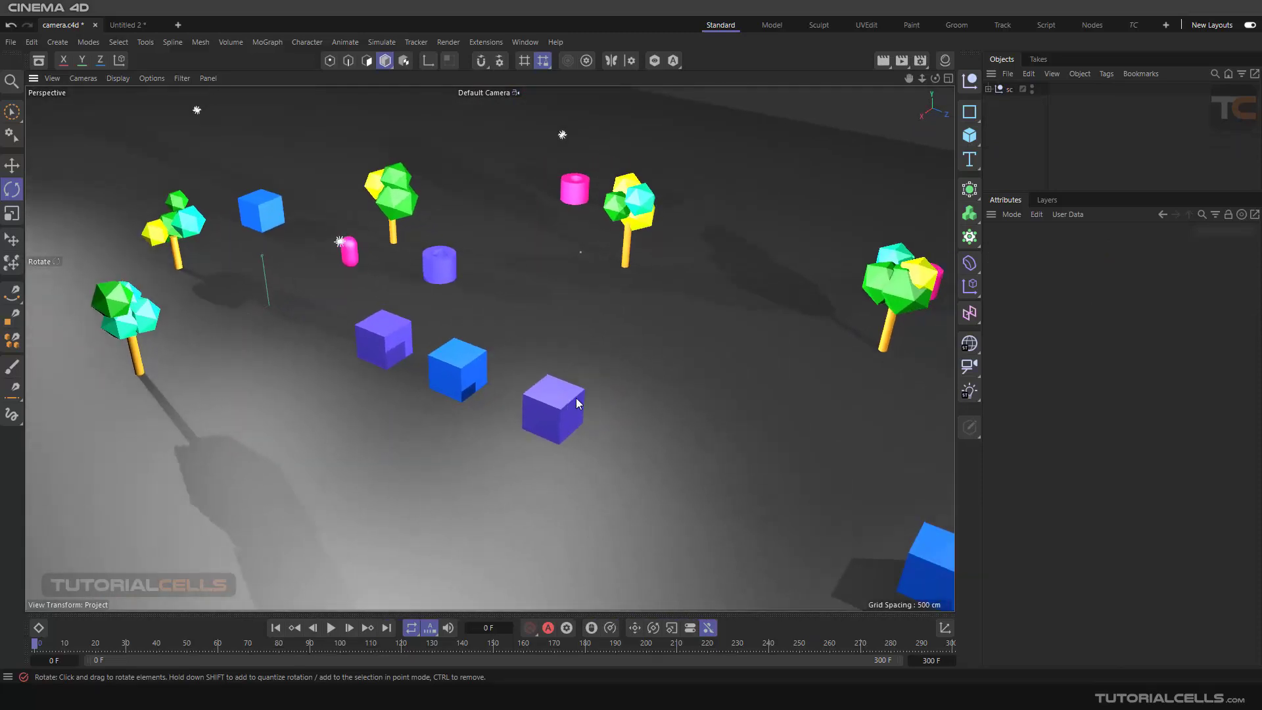
Step: Add a standard Camera overlooking the whole scene and look through it
click(969, 366)
click(1011, 393)
alt+drag(499, 263, 537, 272)
click(1059, 89)
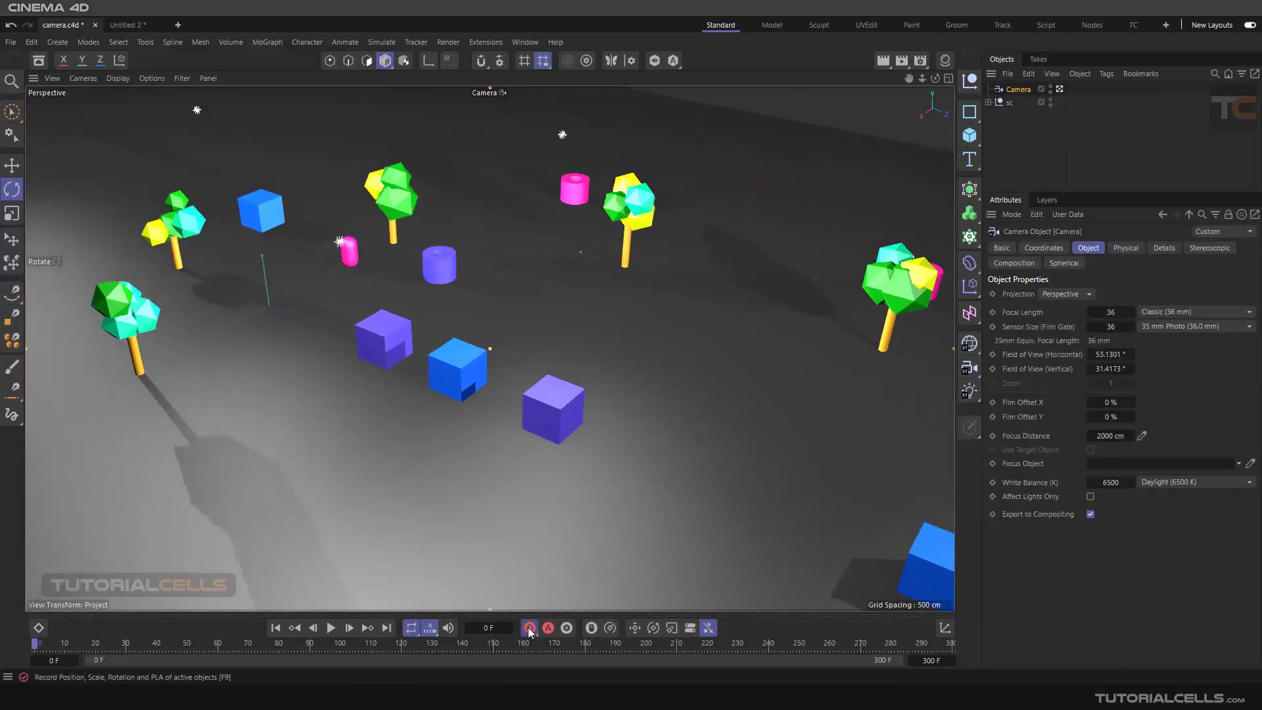
Step: Keyframe the camera at frame 0 and again at frame 60 with the view moved closer to the cubes
click(331, 628)
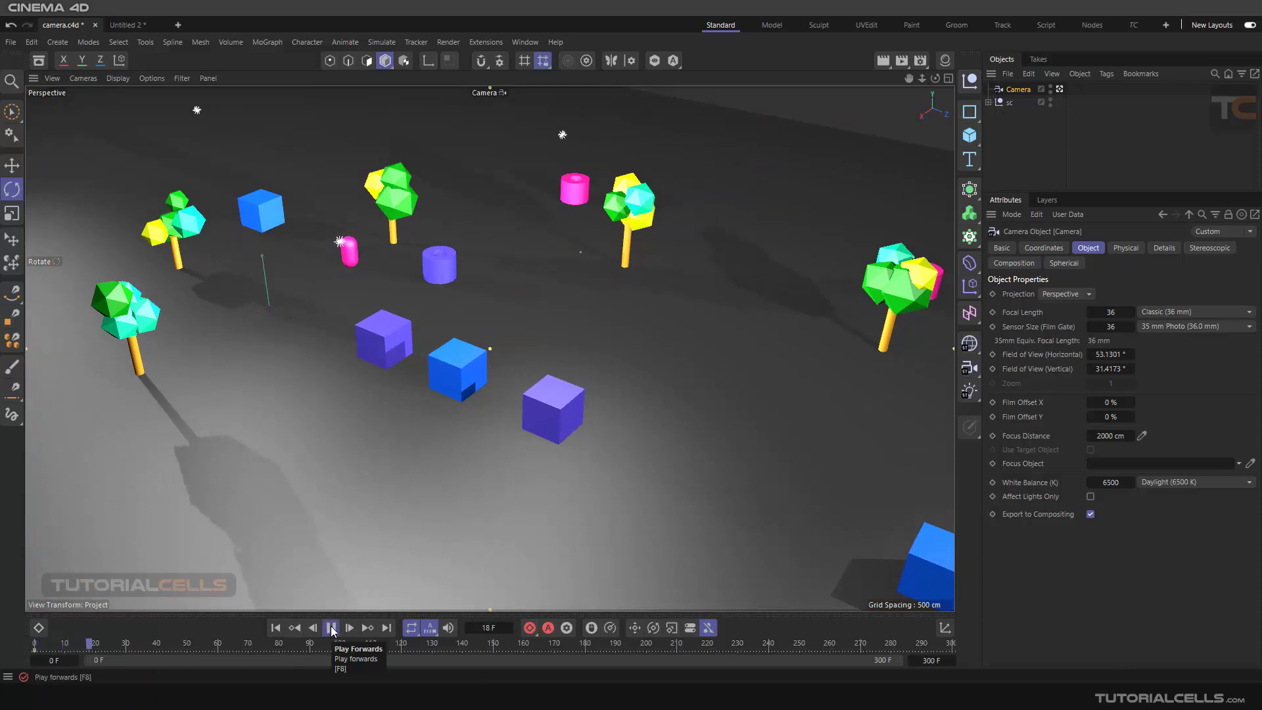
click(331, 629)
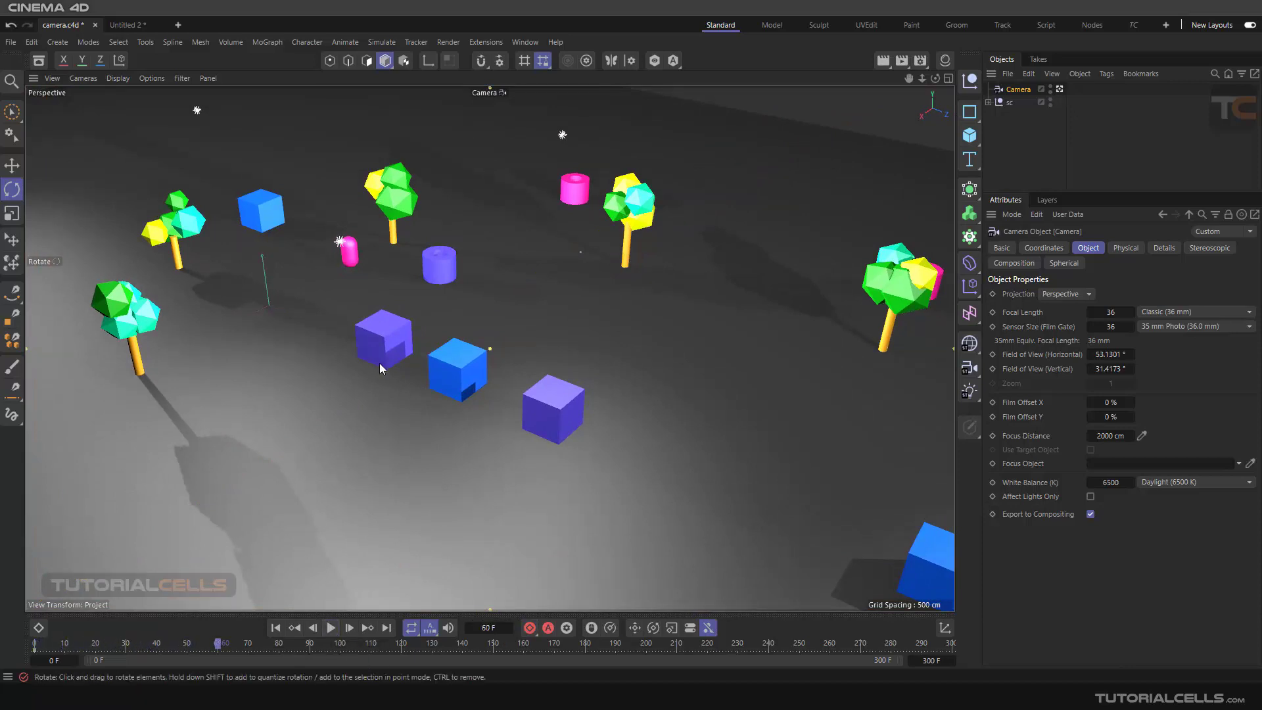
scroll(380, 363, up, 5)
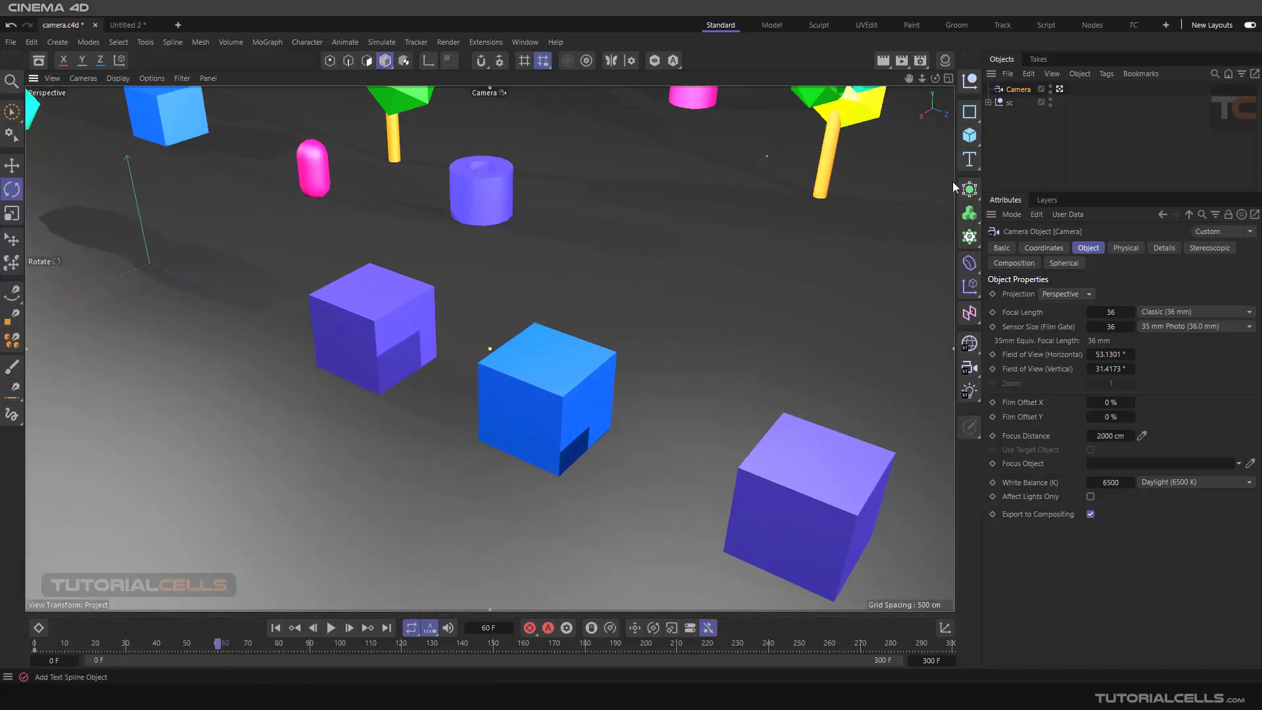
Step: Play back the camera move and shift its ending keyframe from frame 60 to frame 90
click(275, 628)
click(332, 627)
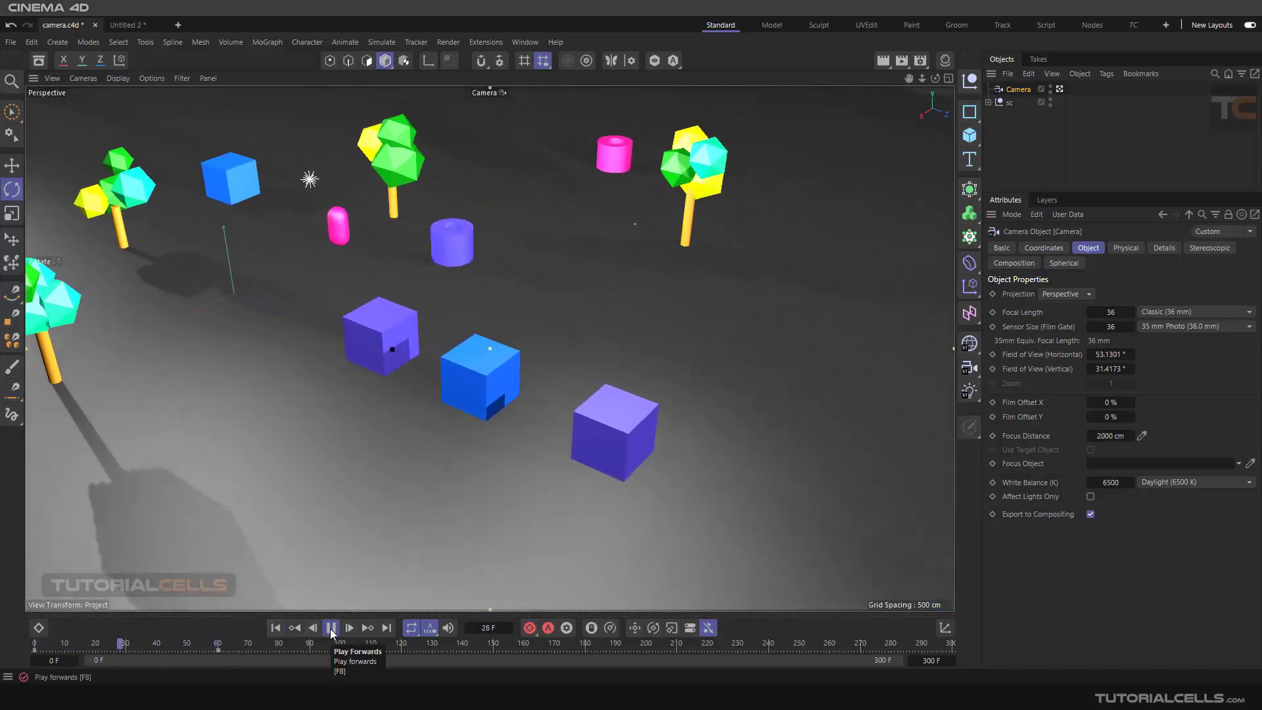
click(331, 627)
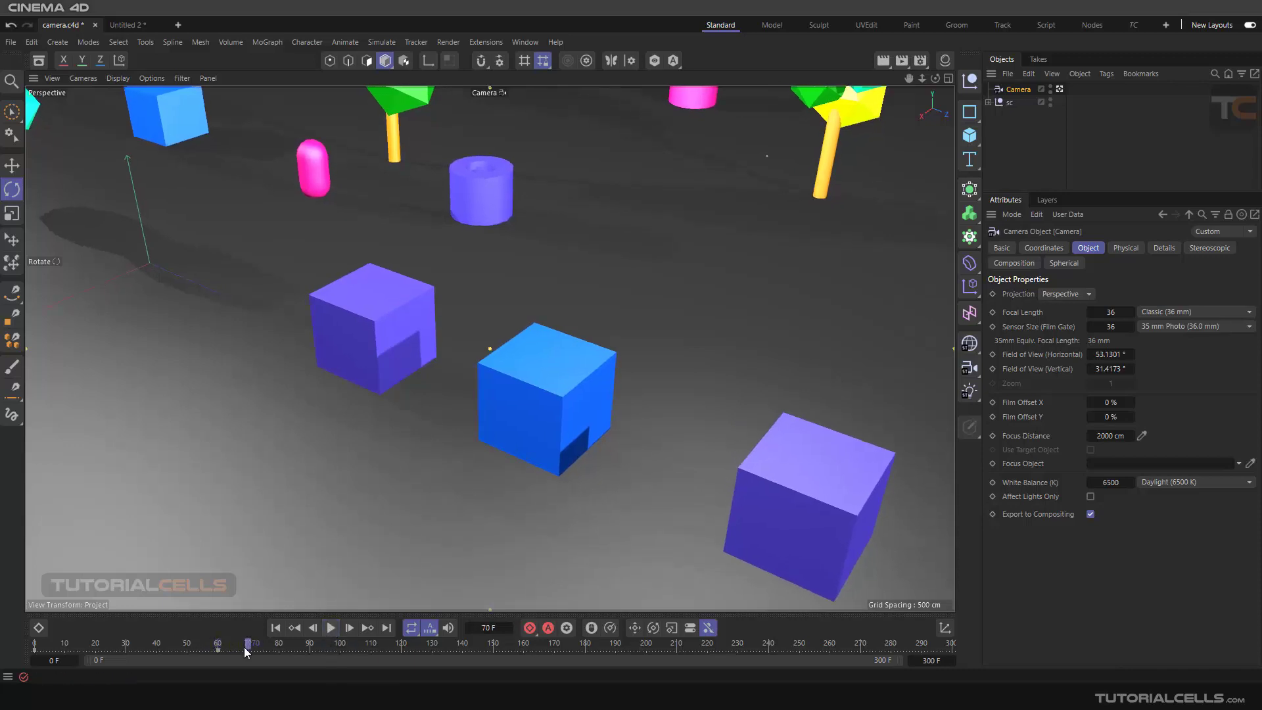
drag(218, 648, 311, 653)
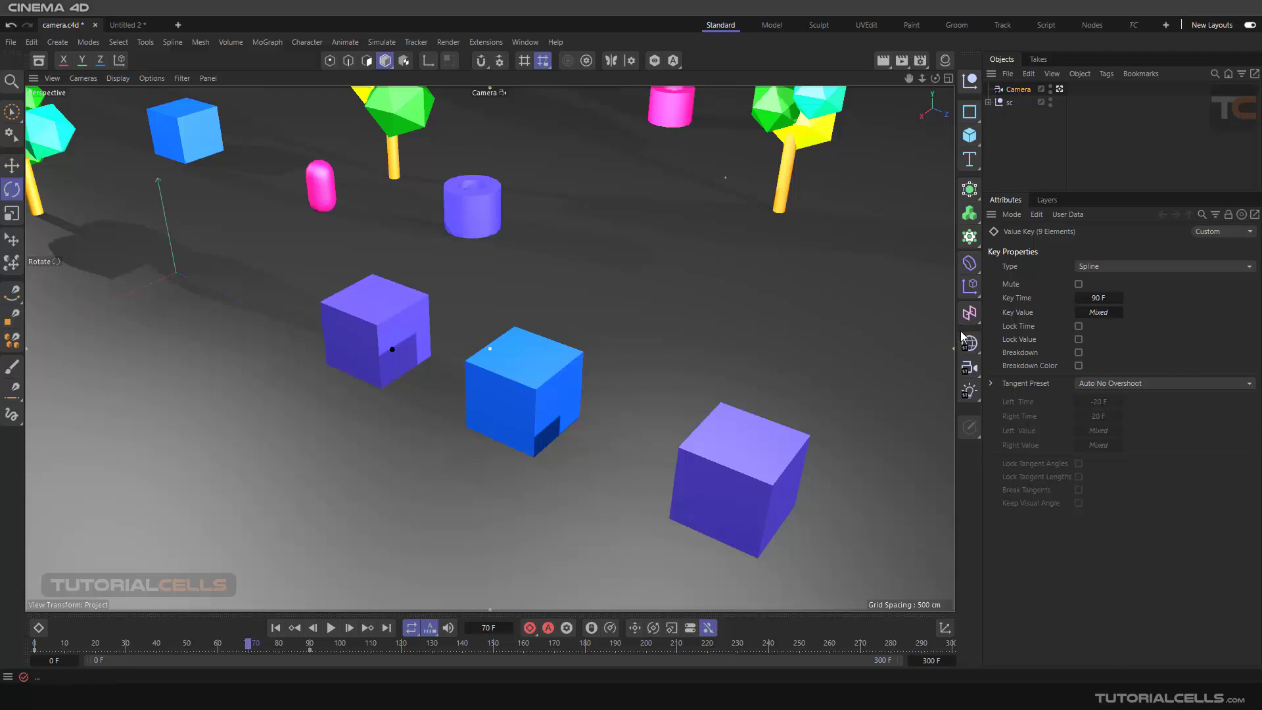
Step: Add a Motion Camera that uses the keyframed Camera as its Base link
click(968, 371)
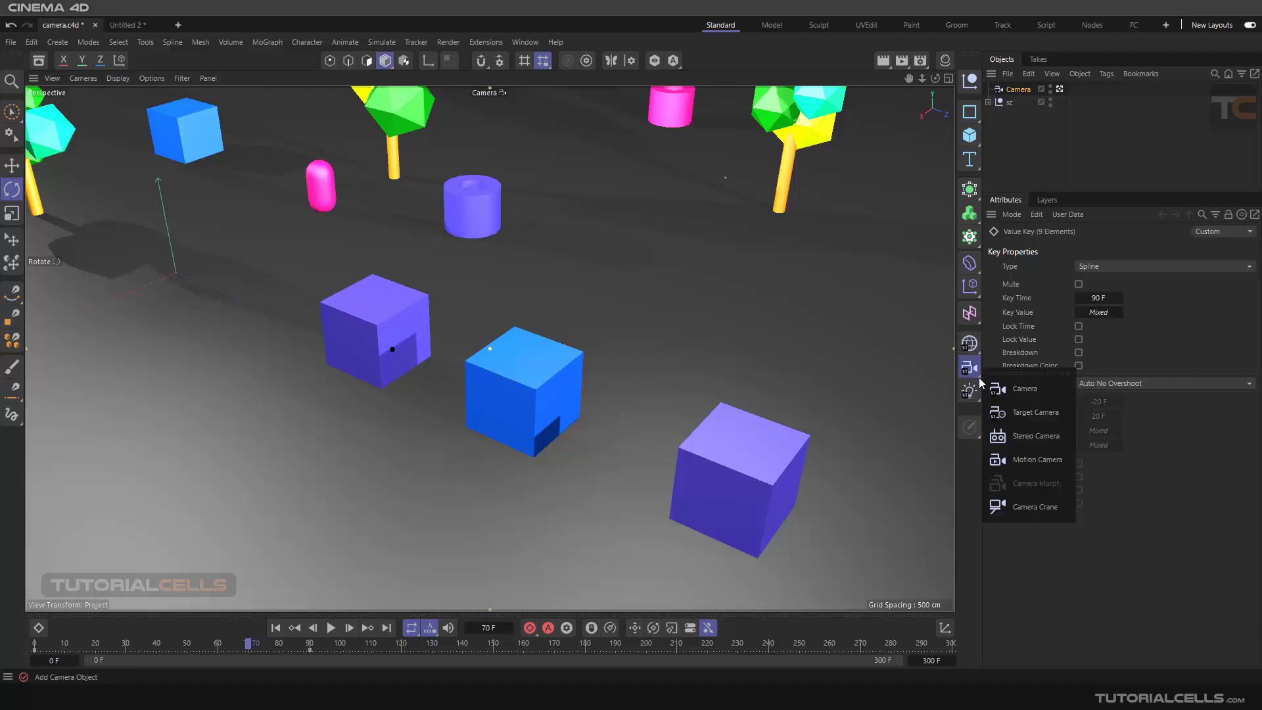
click(1027, 463)
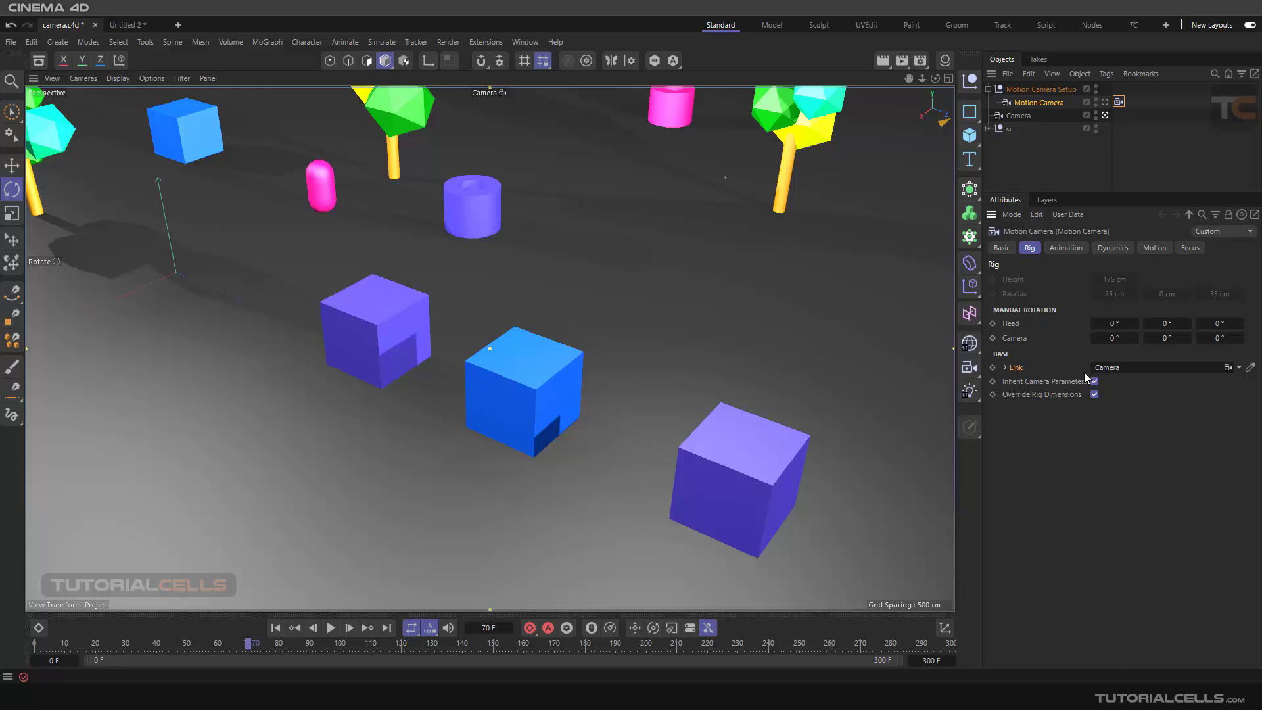
Step: Set the linked Camera's focal length to the Wide Angle (25 mm) preset
click(1023, 116)
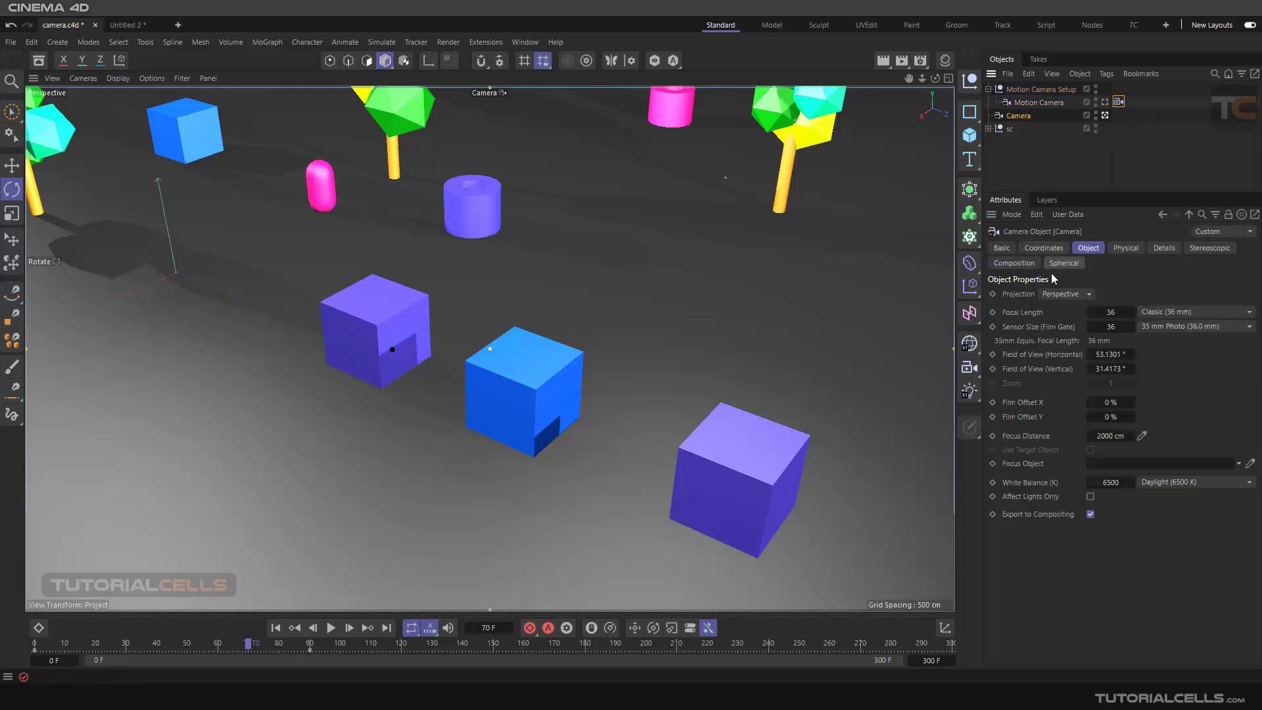
click(1183, 312)
click(1176, 357)
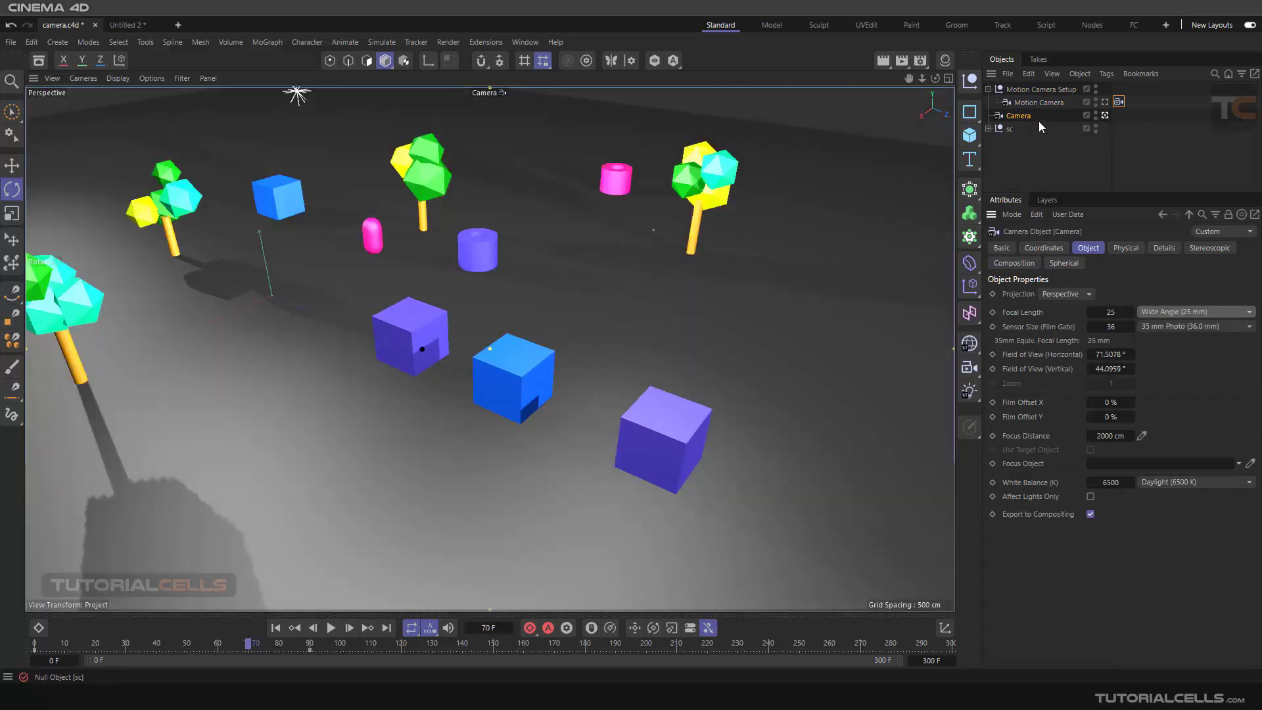
Step: Compare the object properties of the Motion Camera with those of the linked base Camera
click(1046, 104)
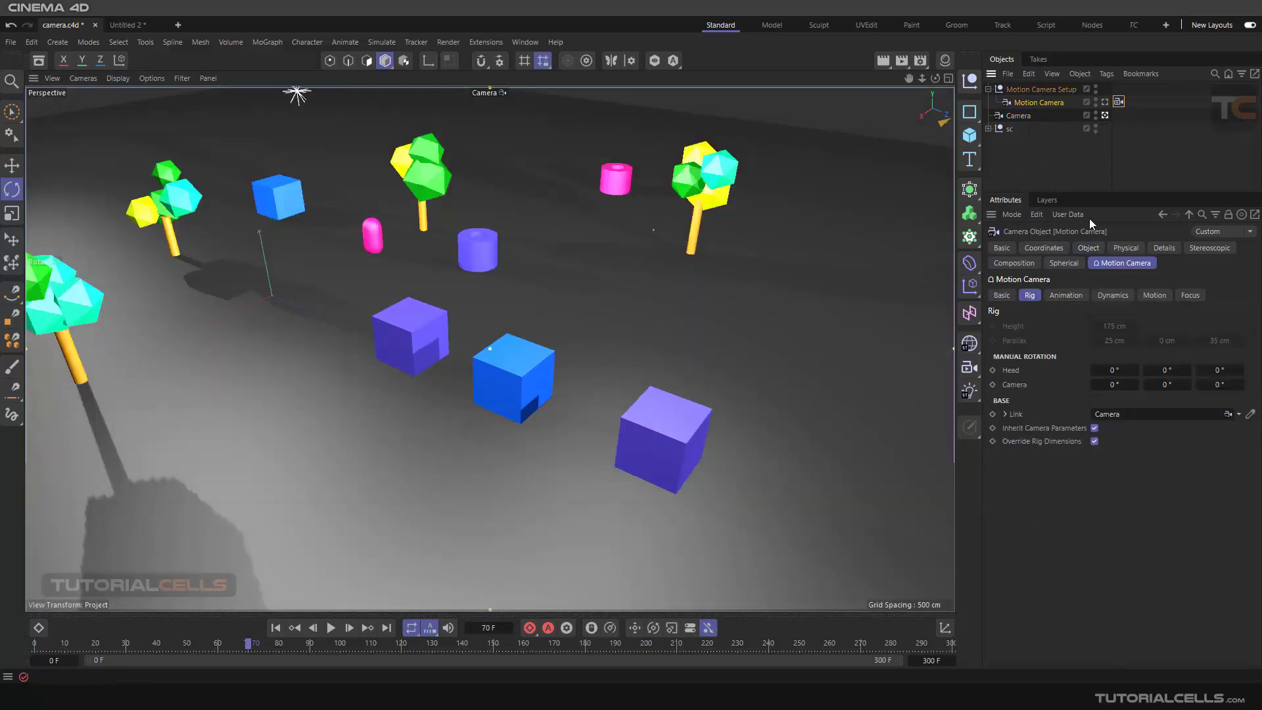
click(1089, 248)
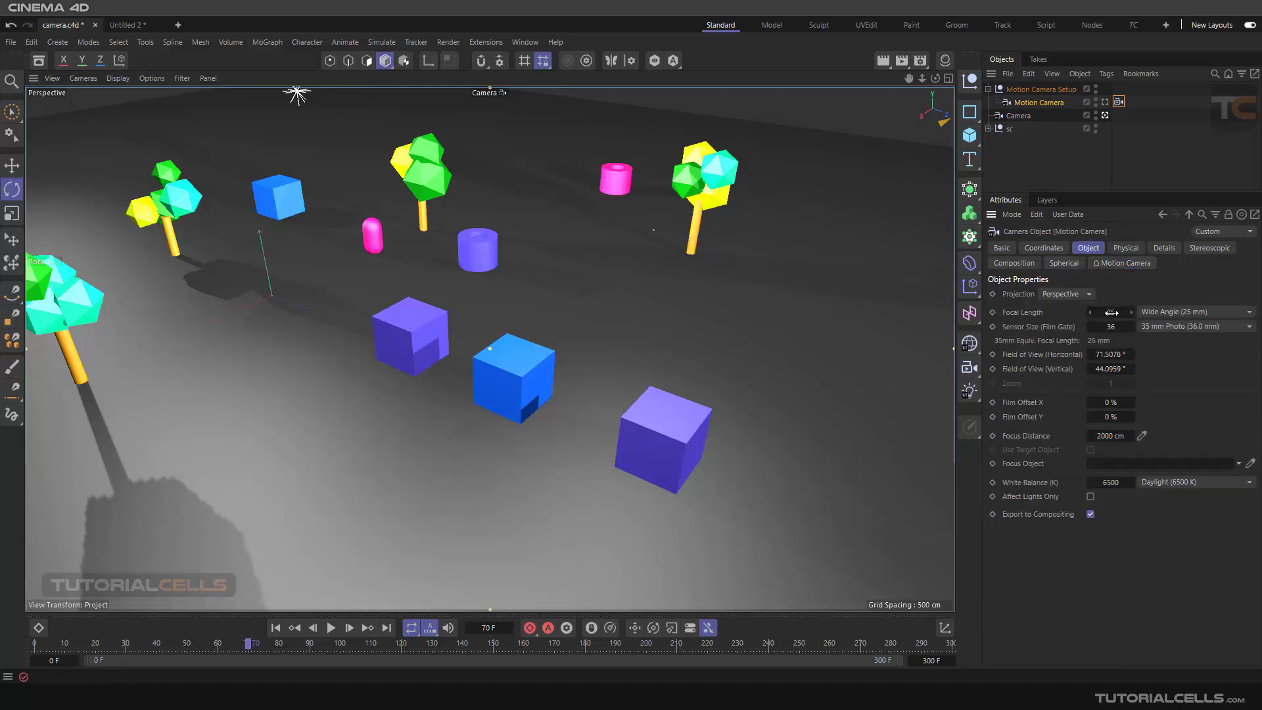
click(1019, 115)
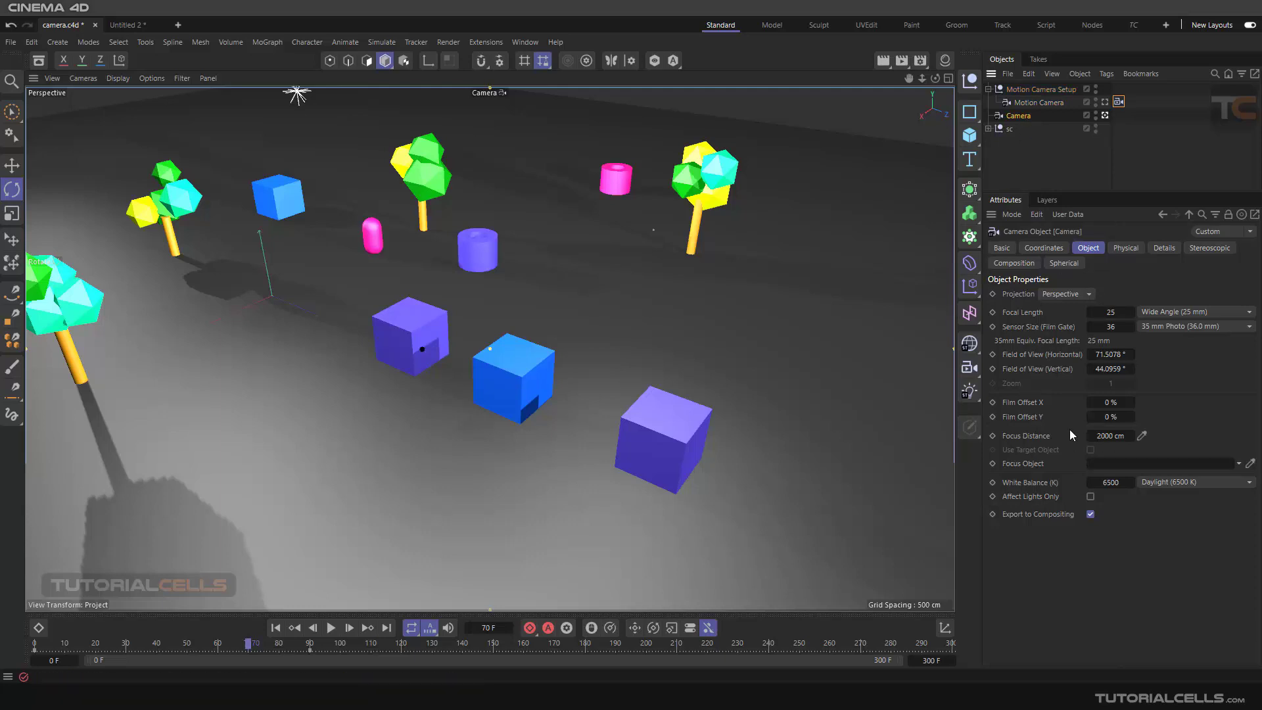
click(1051, 110)
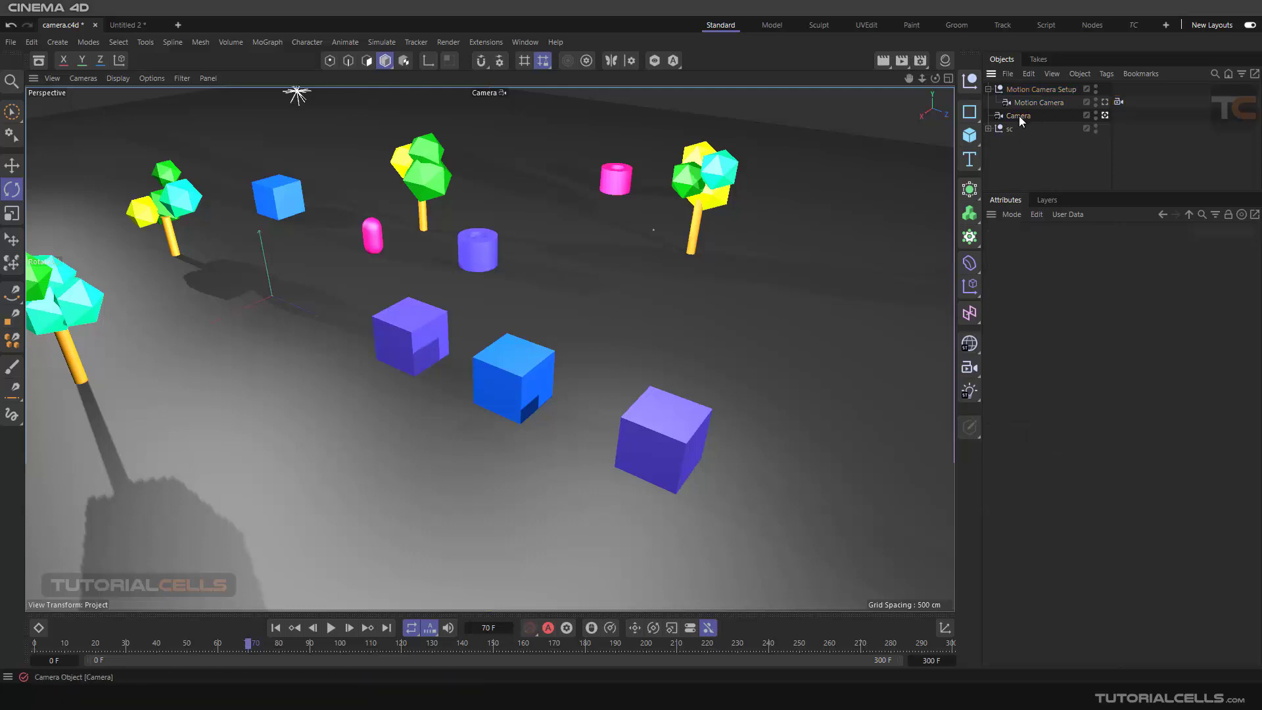
Step: Hide the base Camera in the viewport and look through the Motion Camera
click(1019, 116)
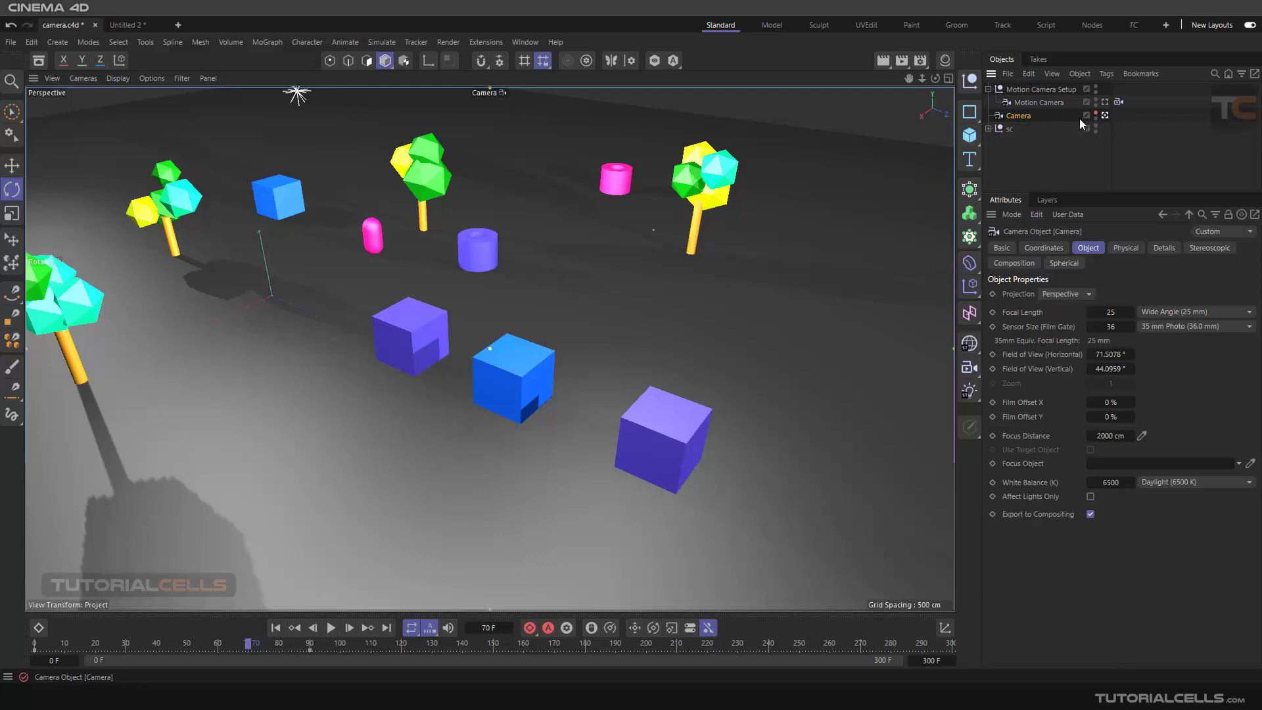
click(1033, 102)
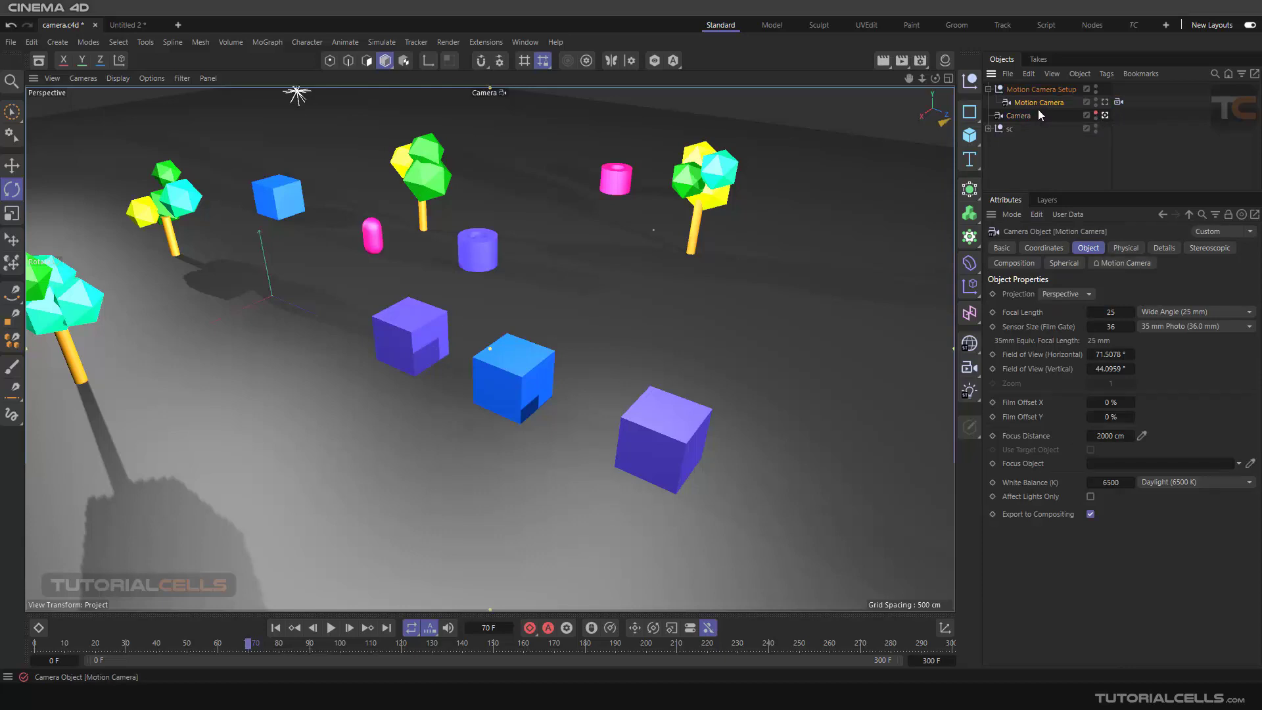
click(1105, 102)
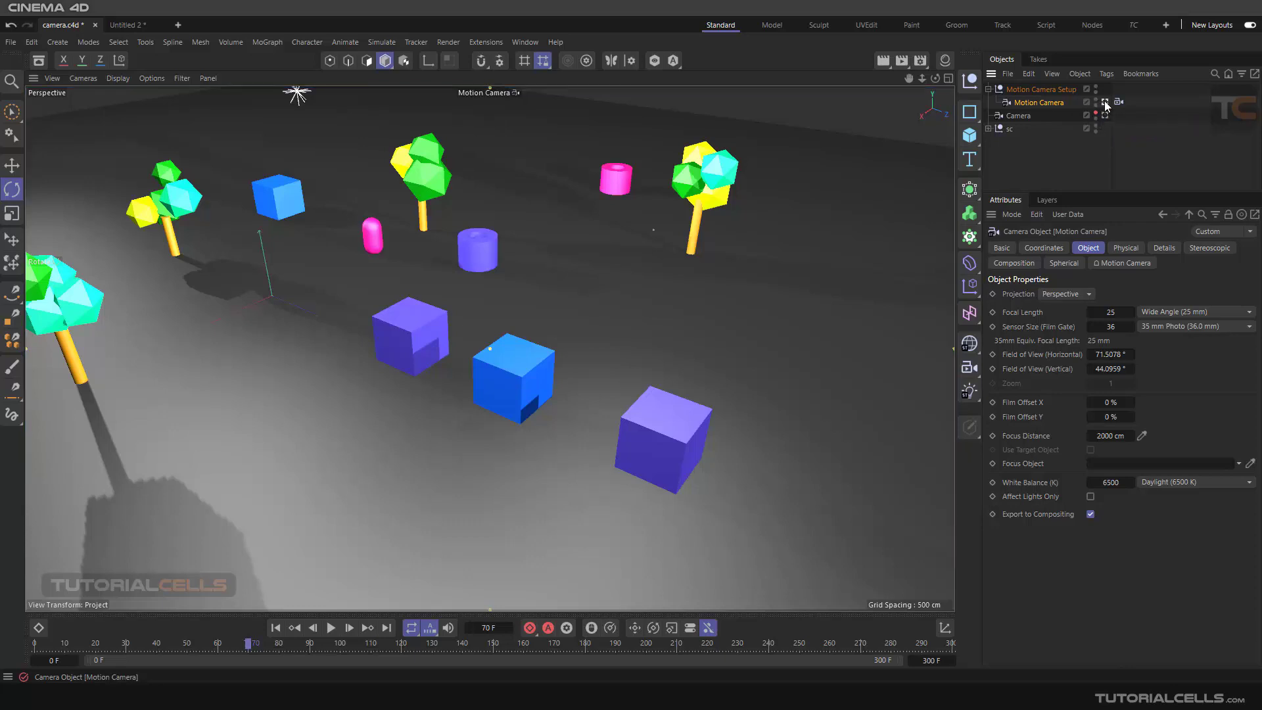
Step: Play the animation through the Motion Camera, replay it from the start and return to frame 0
click(331, 627)
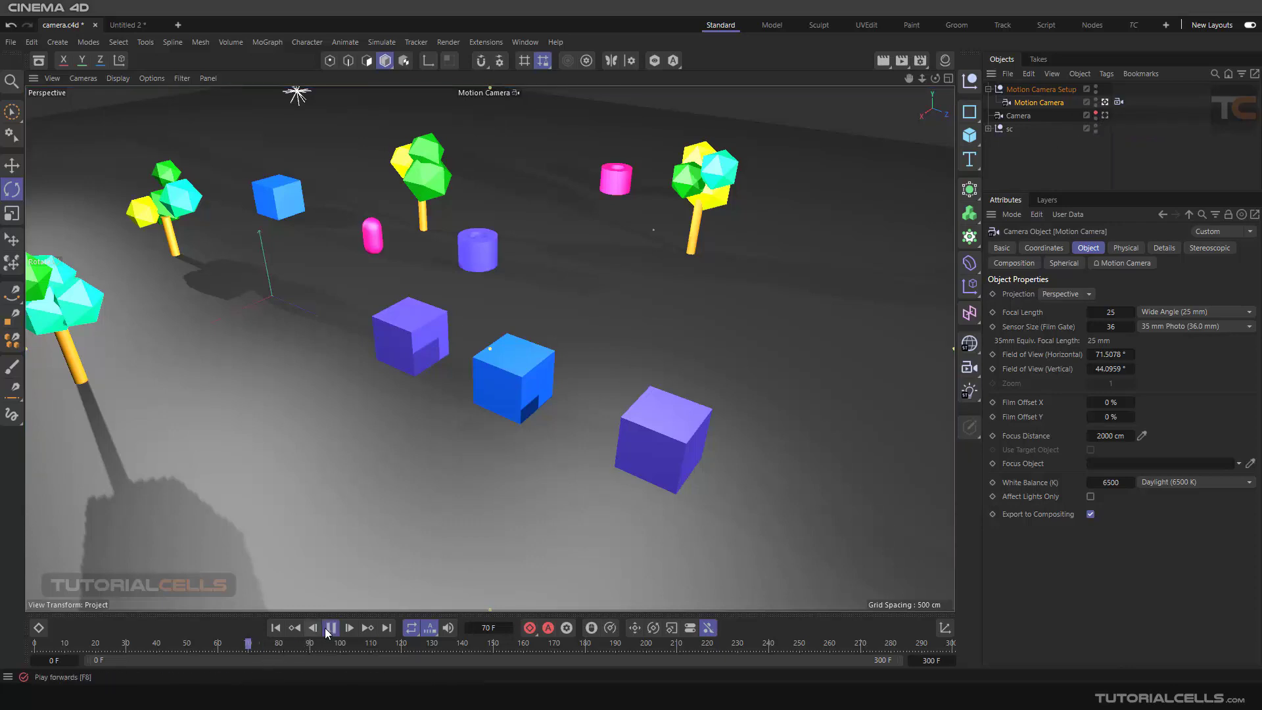
click(331, 628)
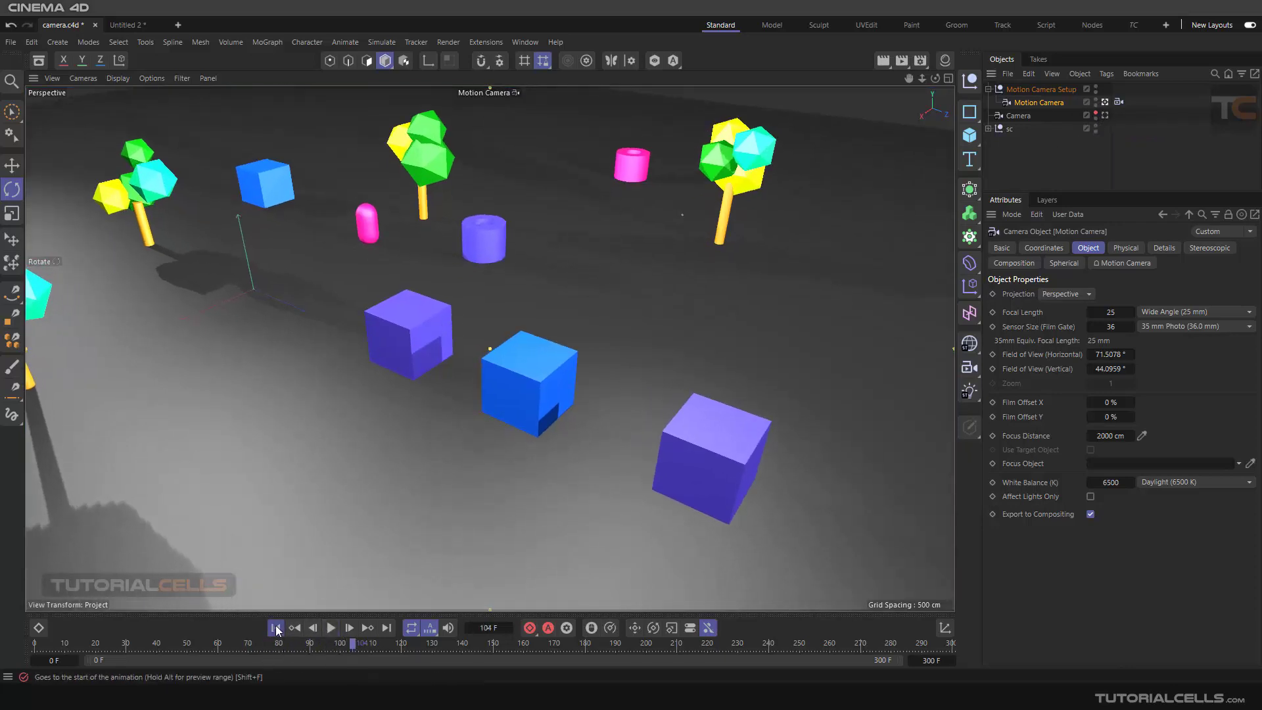
click(276, 628)
click(330, 627)
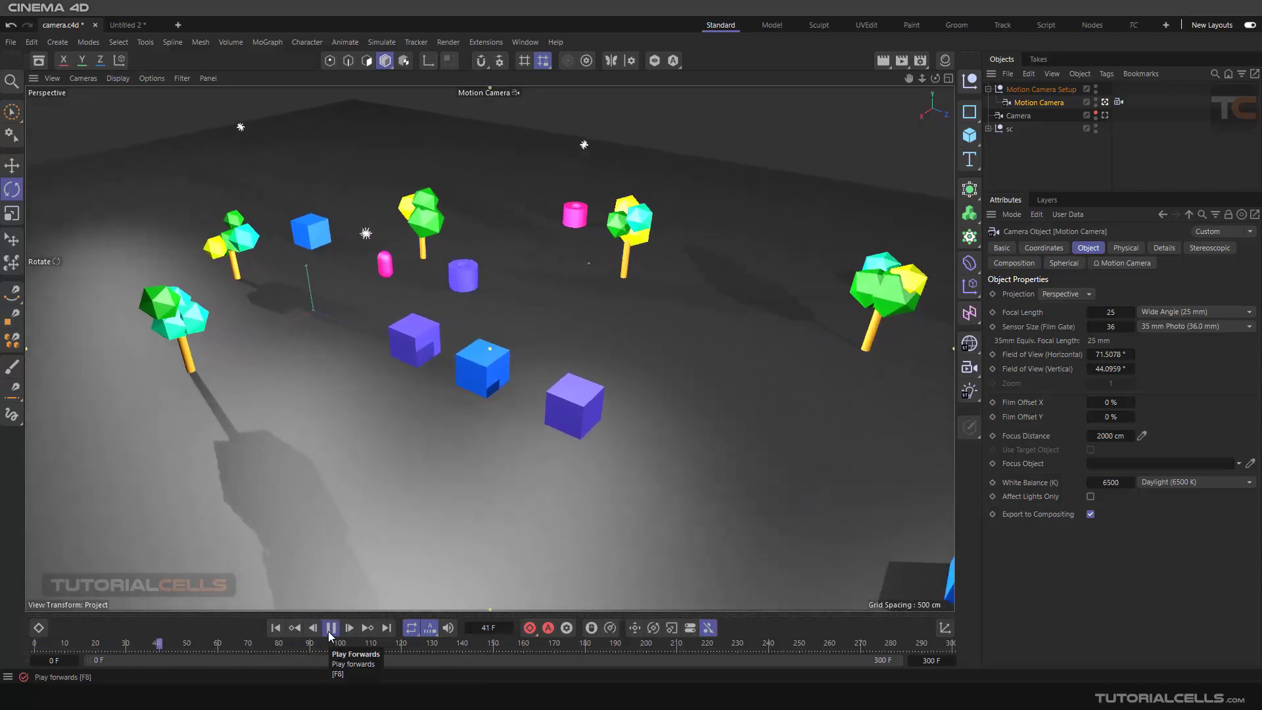
click(331, 627)
click(277, 628)
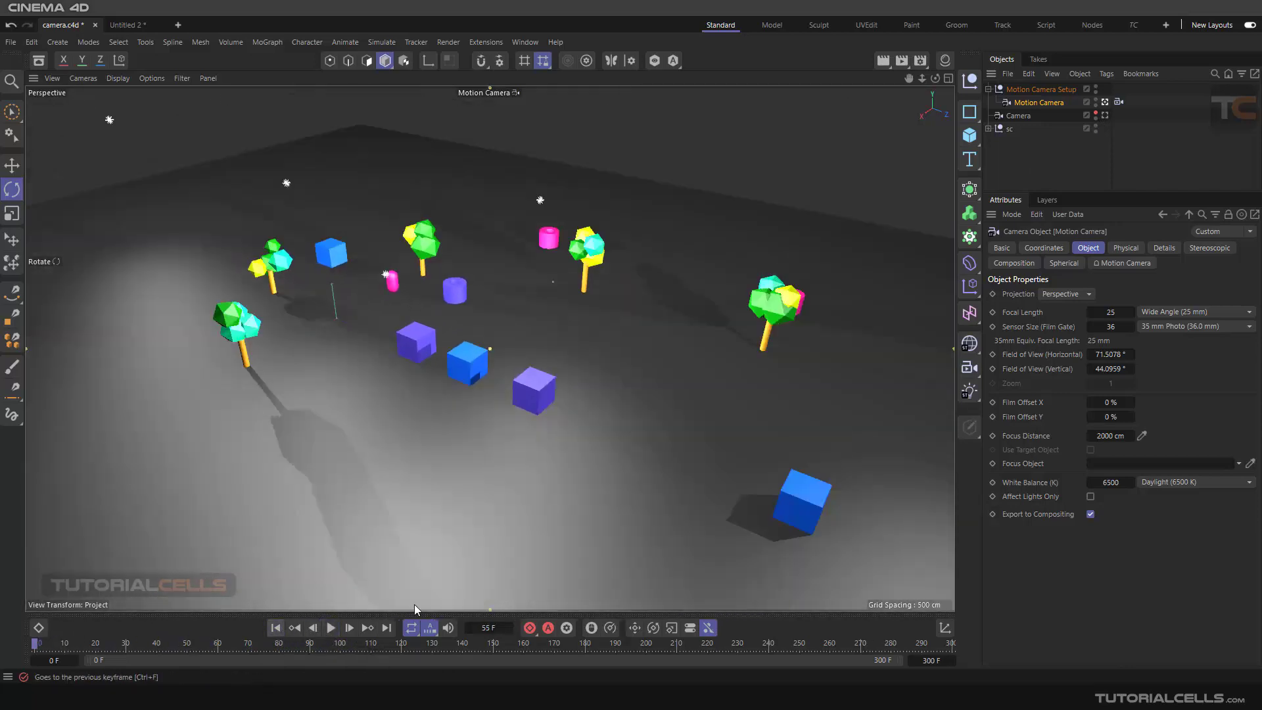
Step: Apply the SteadyCam 1 motion preset to the Motion Camera
click(1119, 103)
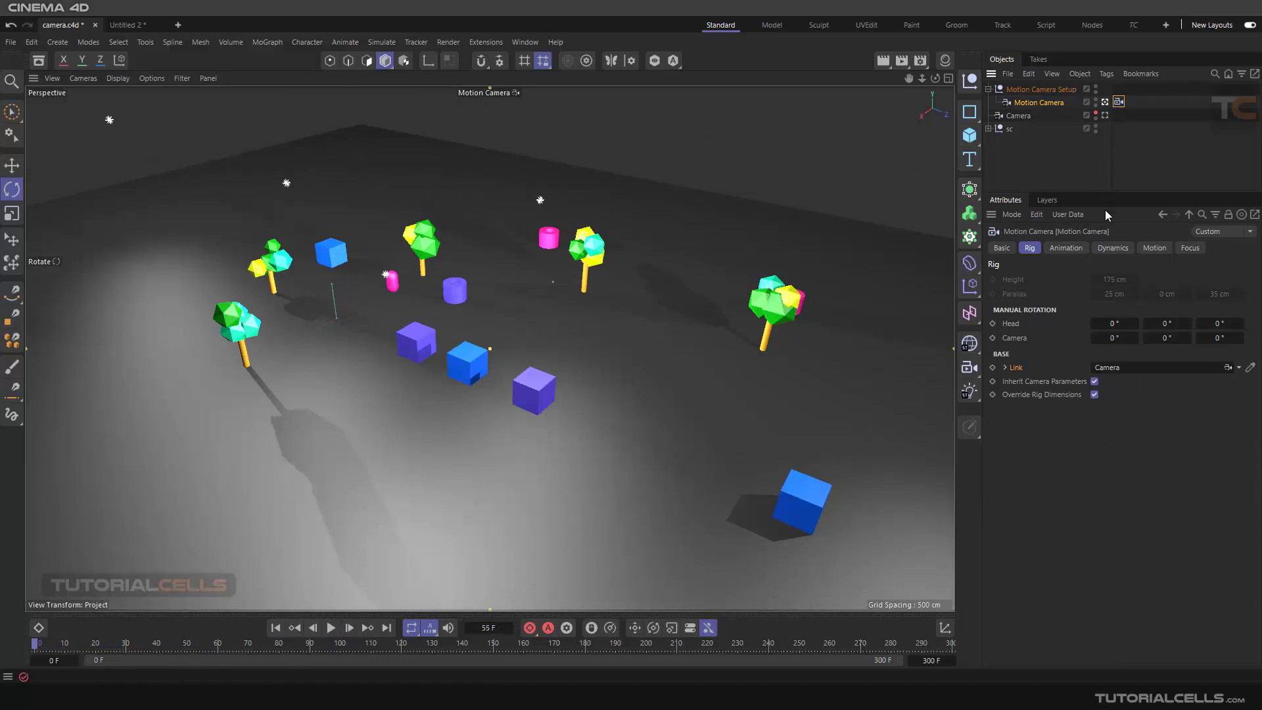
click(1152, 249)
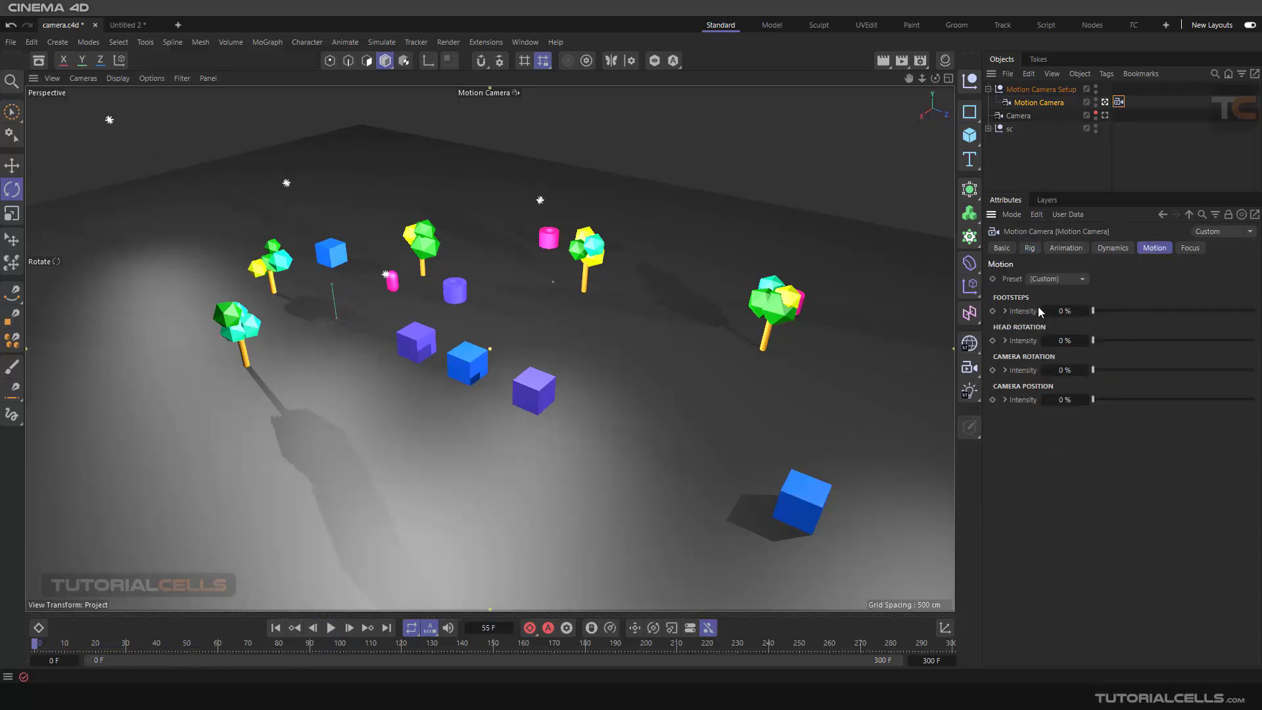
click(1083, 278)
click(1072, 324)
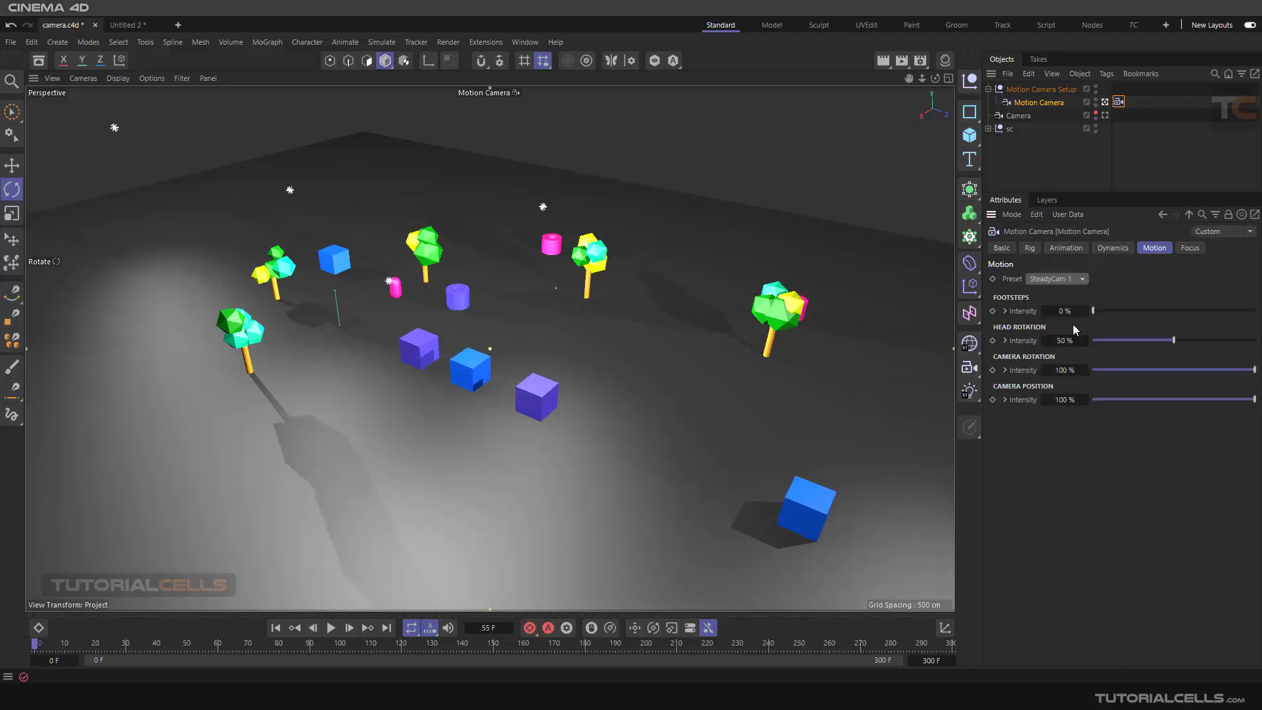
Step: Play the animation from the start and compare the view through the base Camera with the Motion Camera's view
click(276, 627)
click(330, 628)
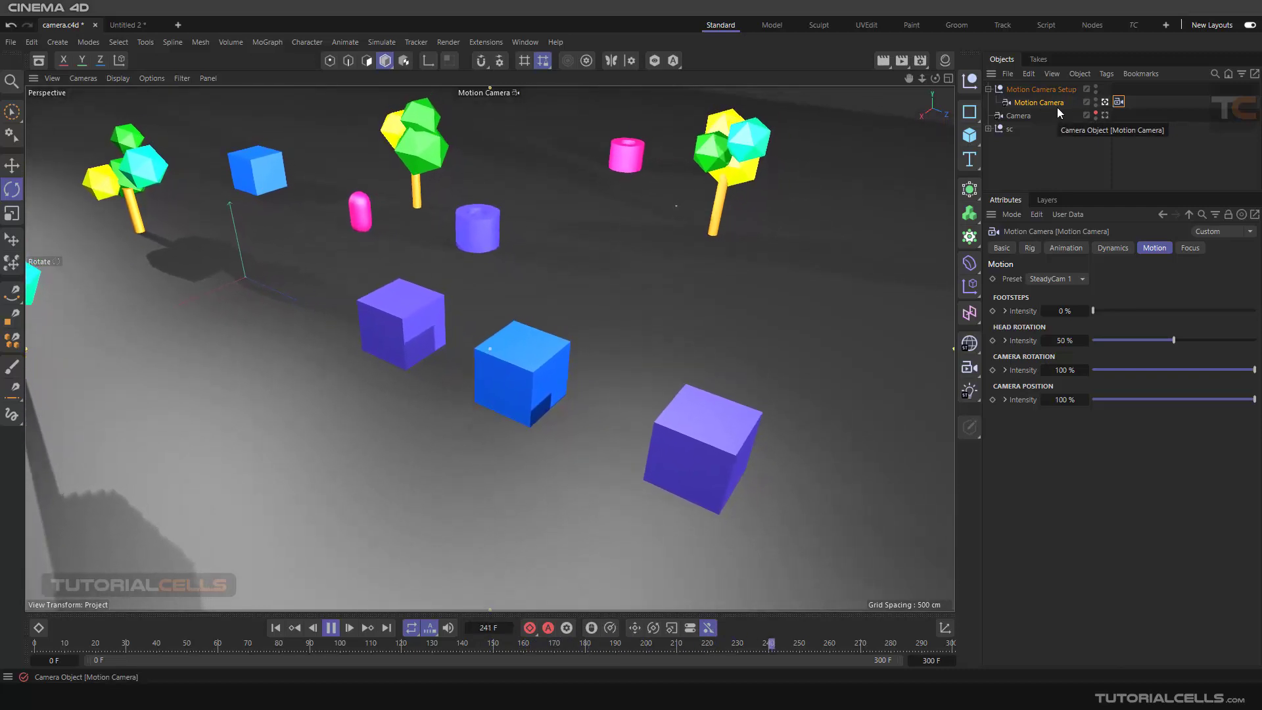
click(1105, 115)
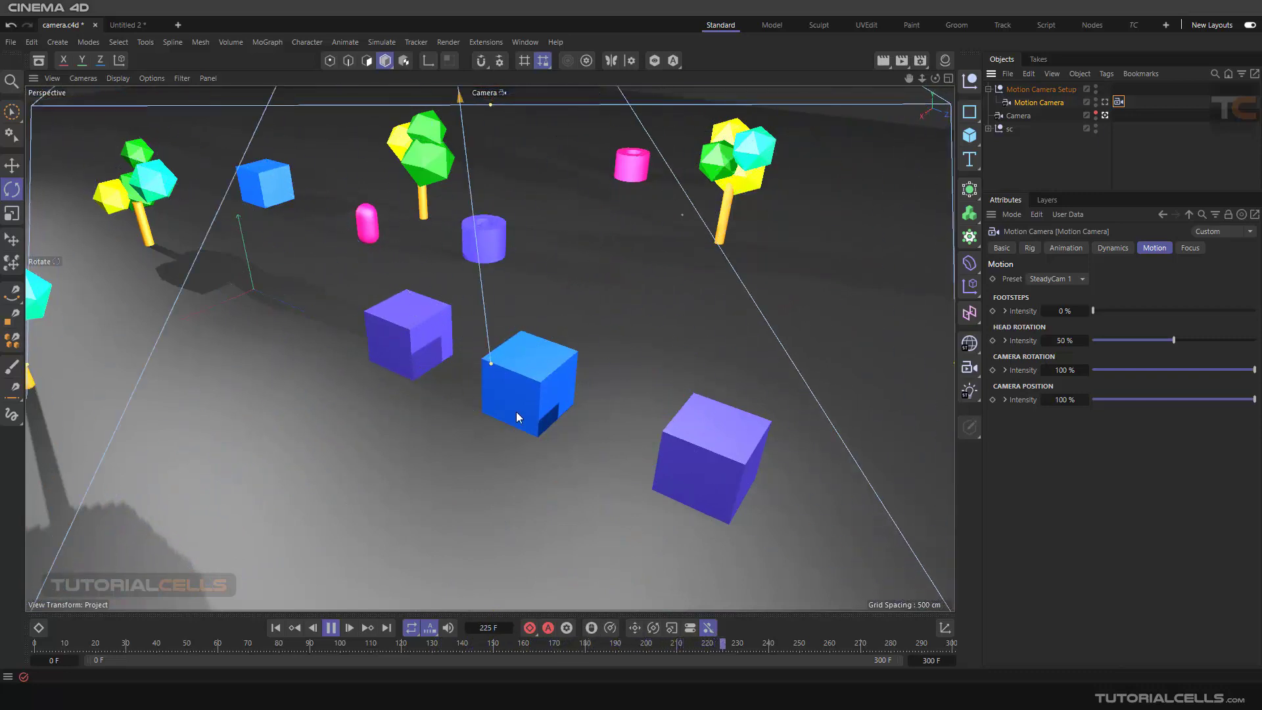
click(1105, 102)
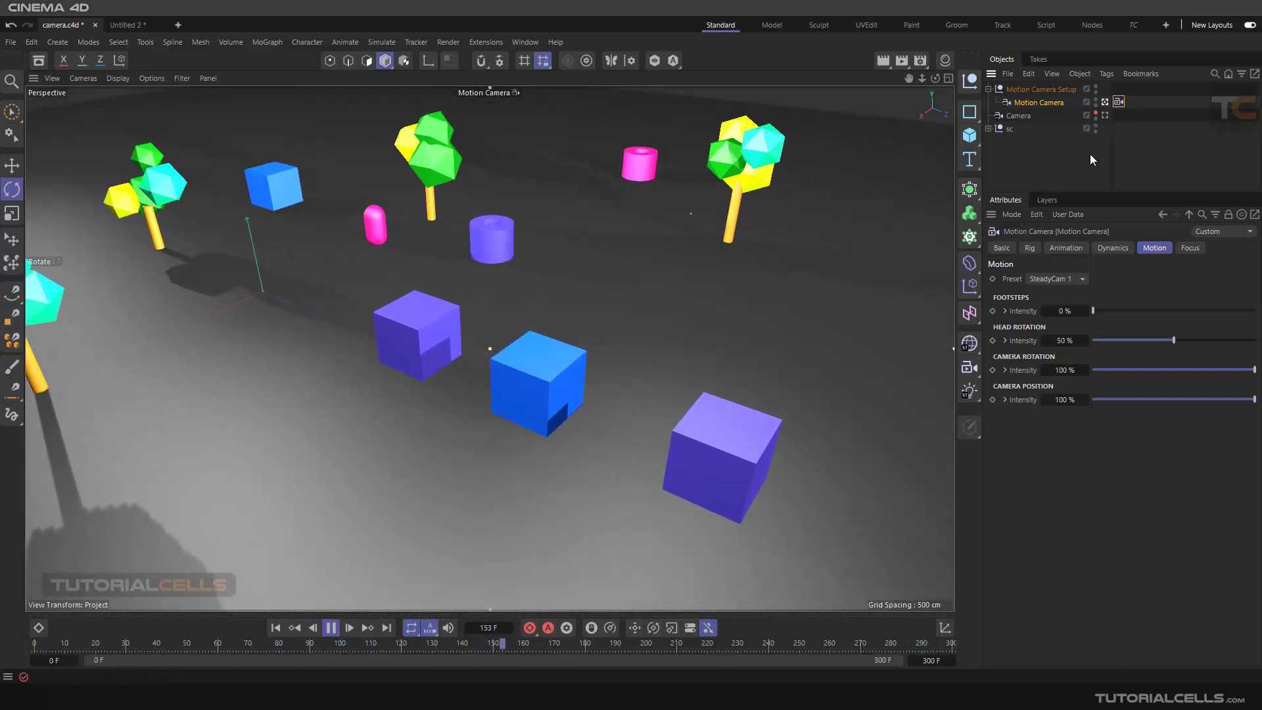
Step: Show the Motion Camera's Rig settings, stop the playback and return to frame 0
click(1024, 247)
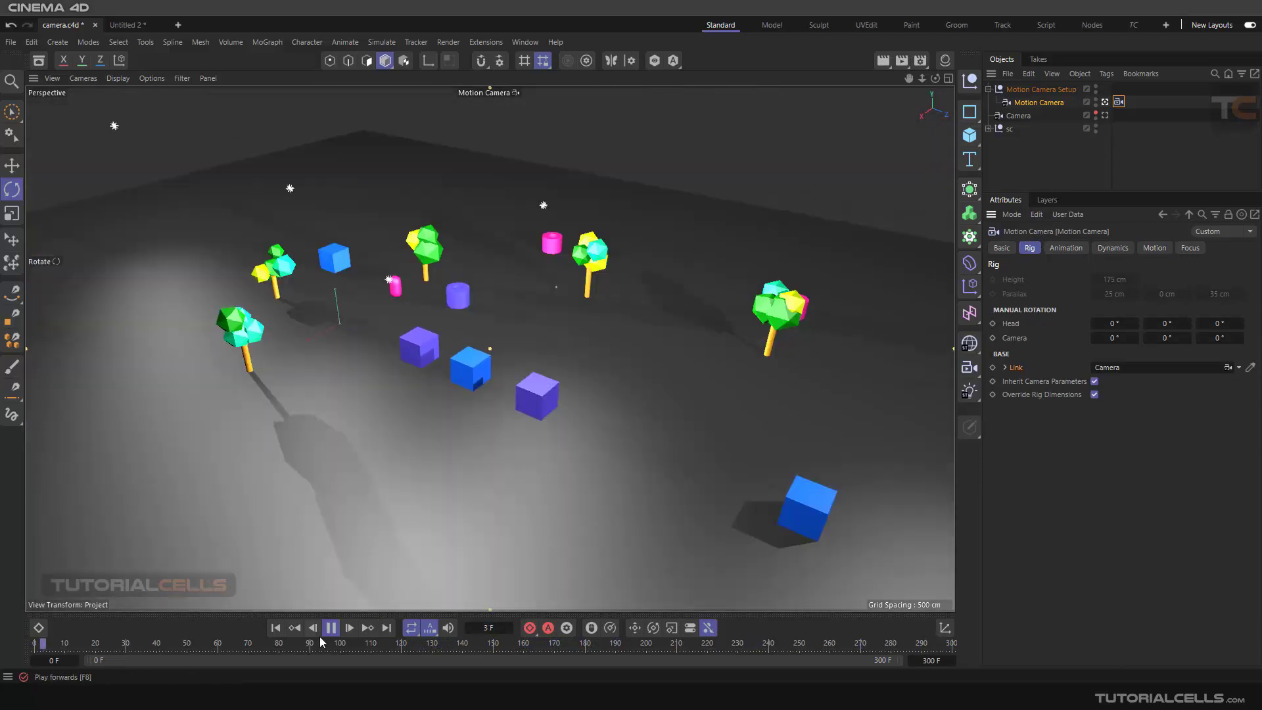
click(327, 631)
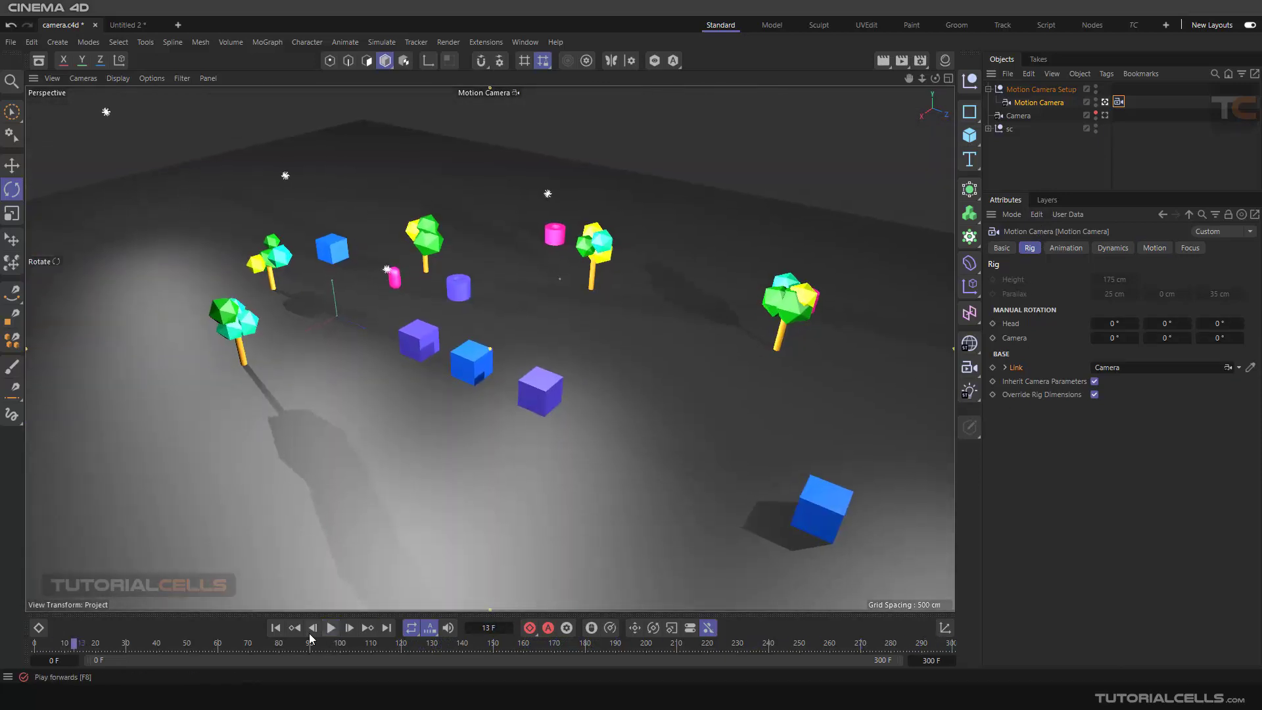
click(275, 628)
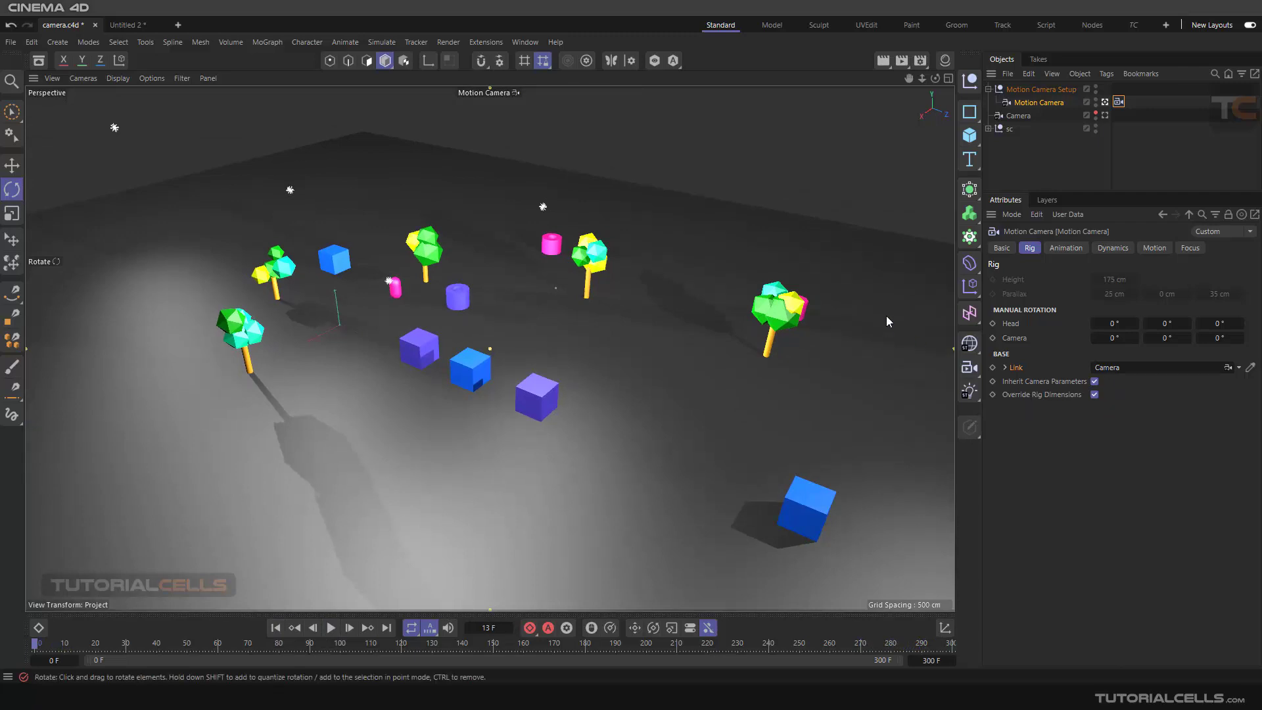
Step: Switch to the default camera view, unhide the base Camera and view both cameras from outside
double_click(1104, 101)
click(1105, 102)
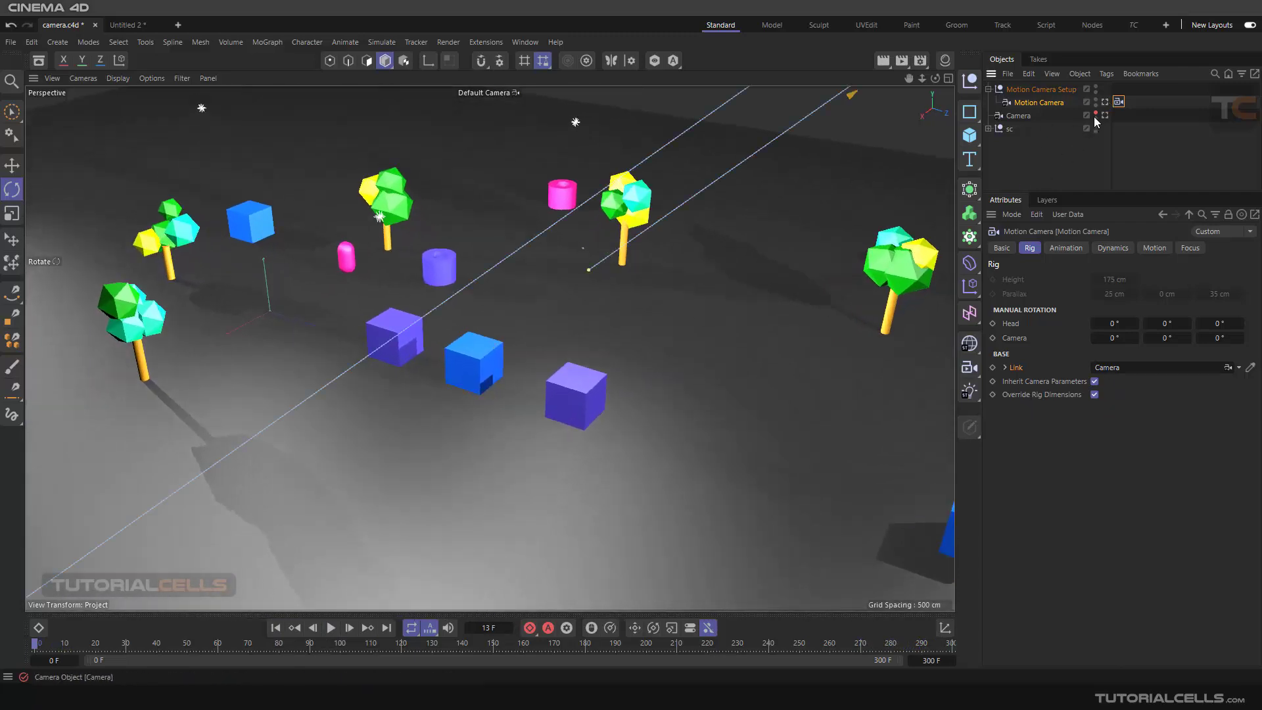
scroll(628, 279, down, 7)
alt+drag(628, 286, 732, 197)
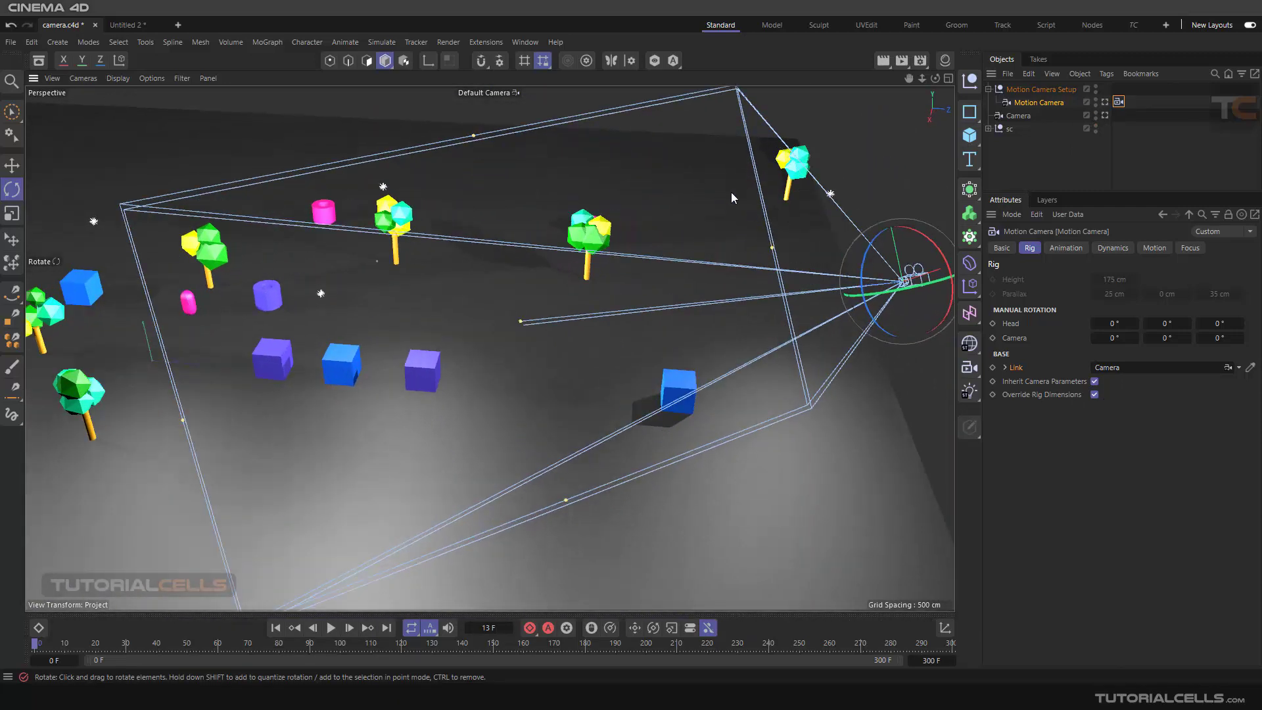
alt+drag(611, 112, 697, 252)
scroll(669, 315, up, 1)
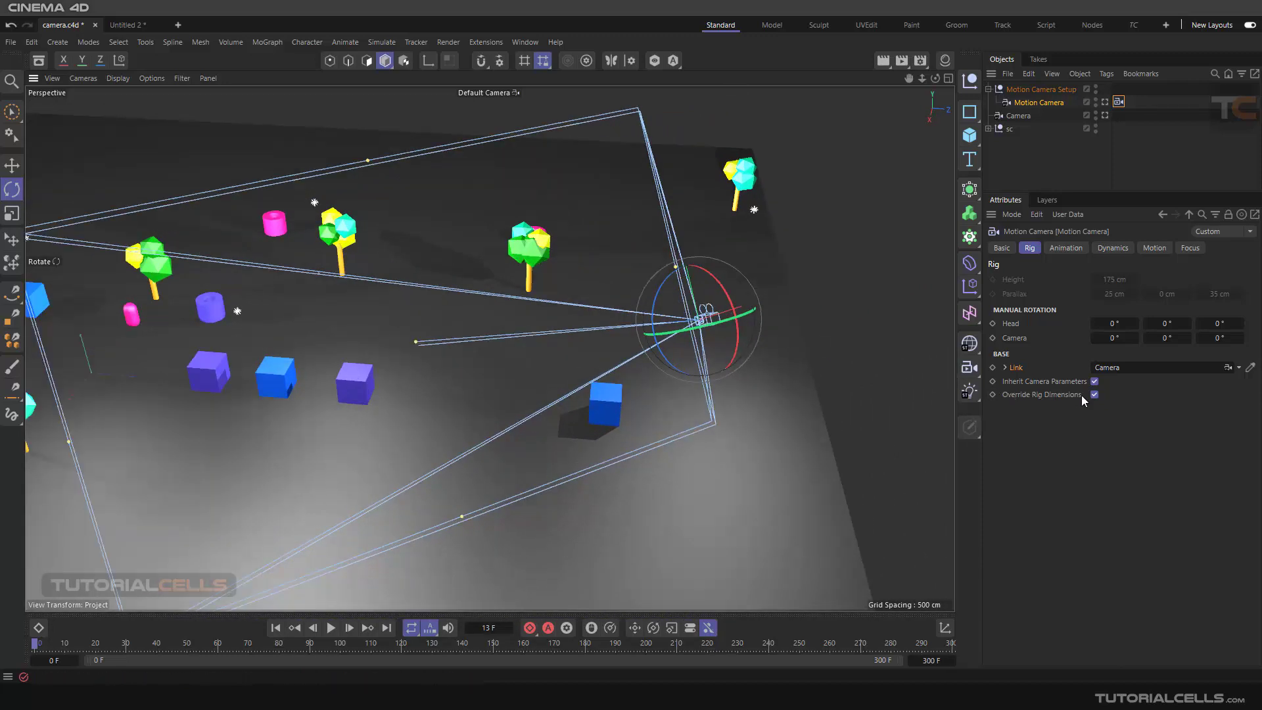
Step: Turn off Override Rig Dimensions for the Motion Camera and compare its position with the base Camera's
click(1093, 396)
alt+drag(697, 286, 797, 361)
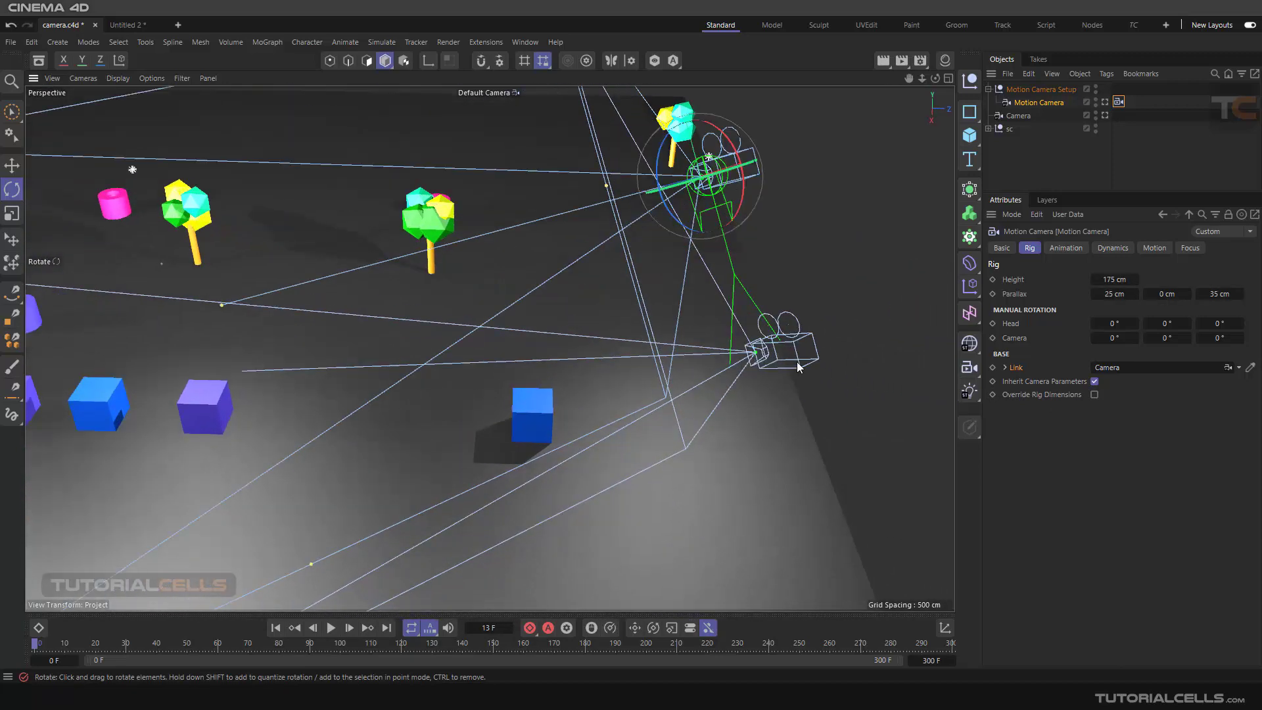
click(1018, 115)
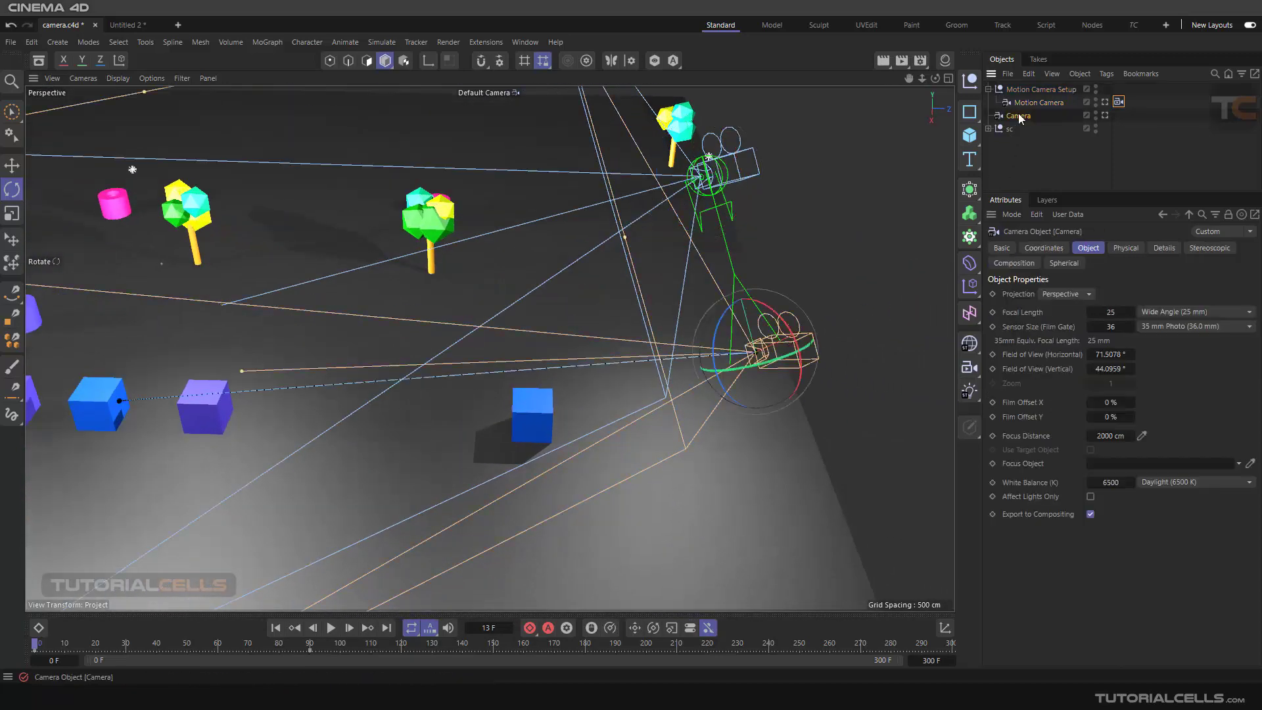
click(1027, 103)
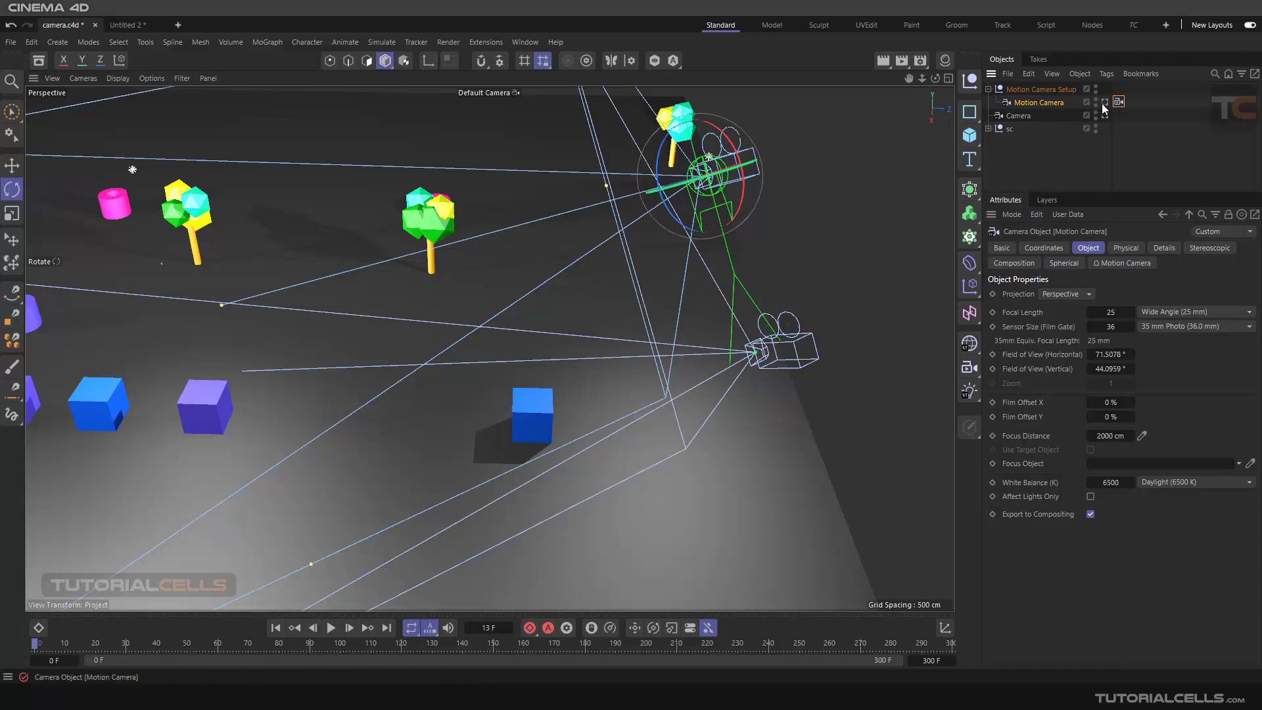
Step: Turn Override Rig Dimensions back on in the Motion Camera's Rig settings
click(1117, 101)
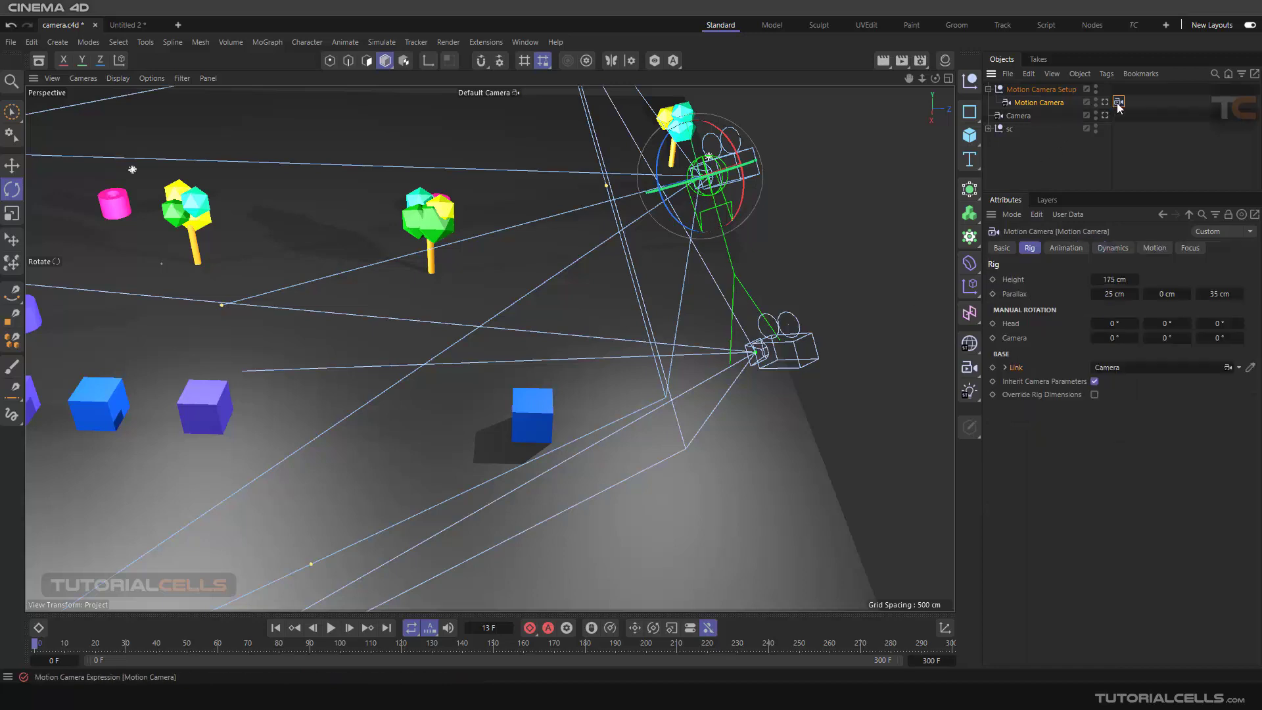
click(1036, 395)
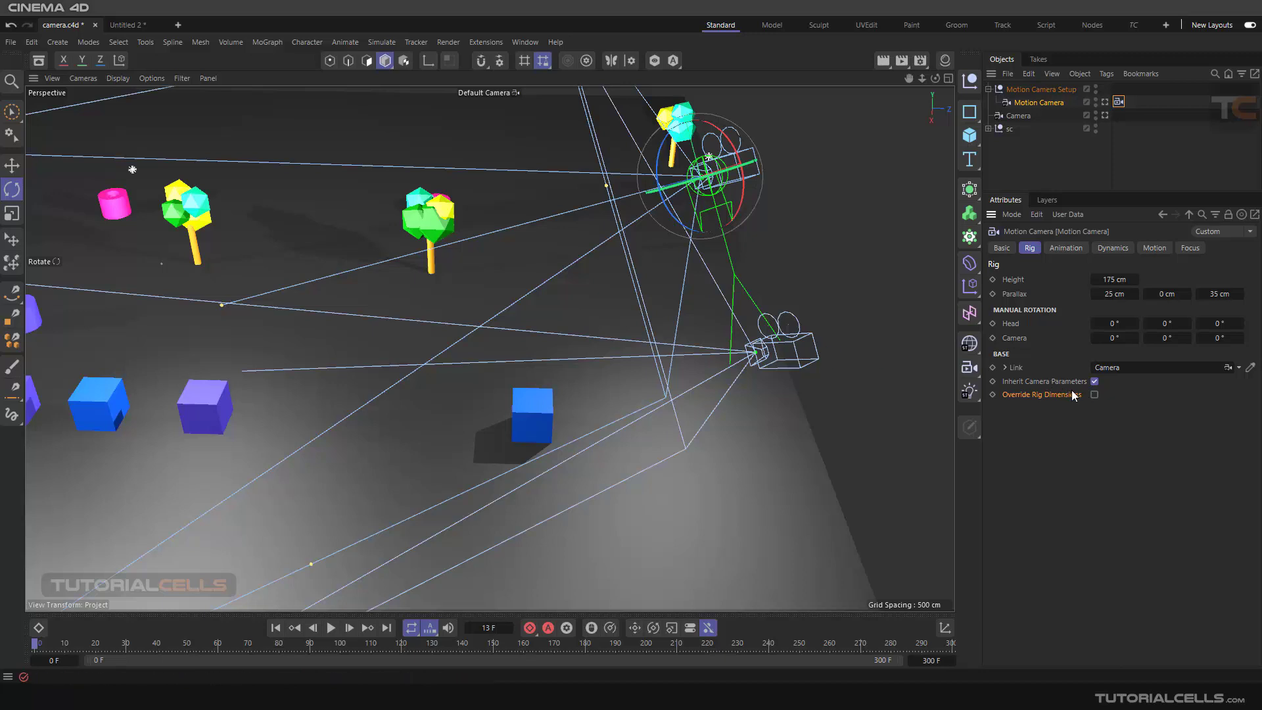
click(1094, 394)
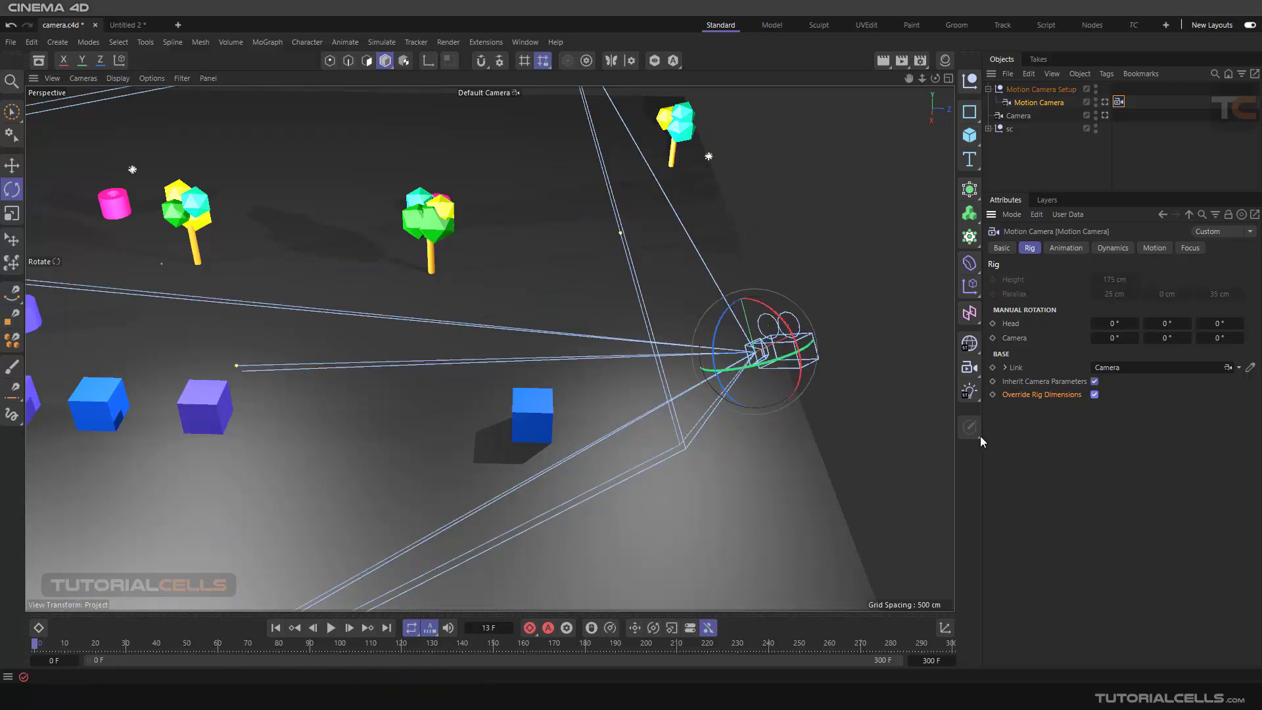
Step: Delete the Motion Camera Setup and the base Camera from the scene
alt+drag(448, 309, 406, 279)
alt+middle_drag(416, 267, 559, 365)
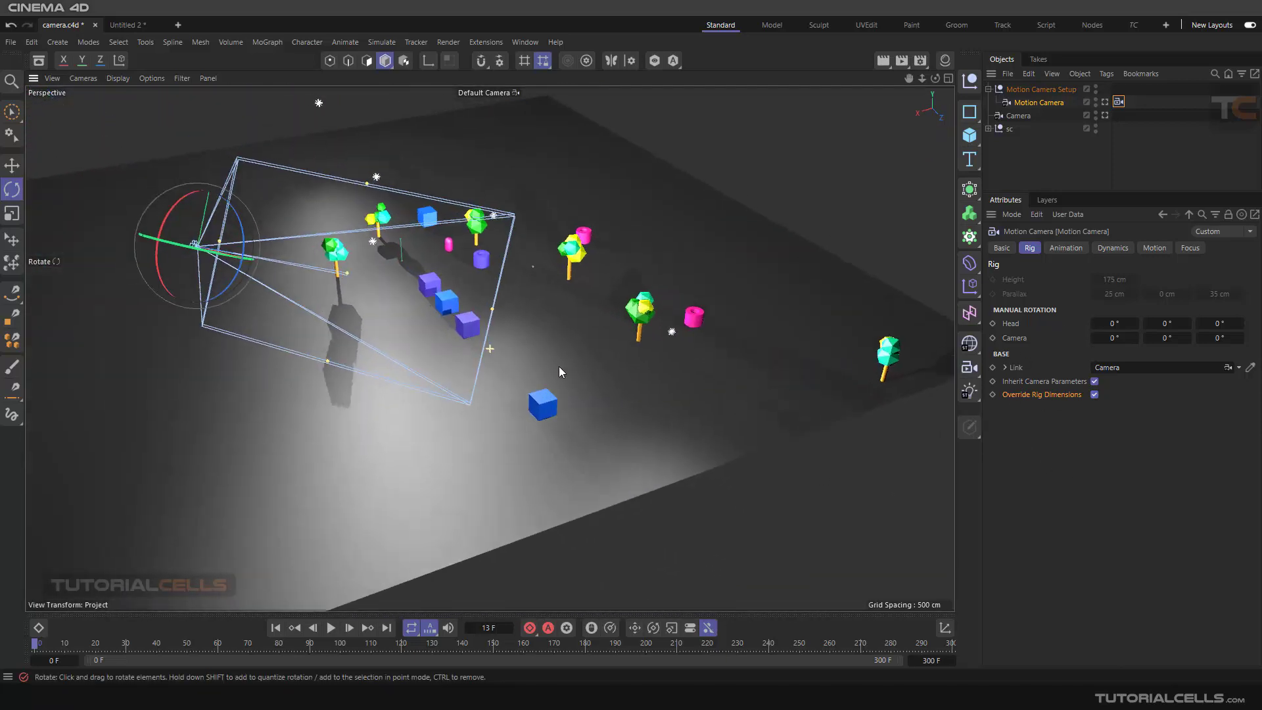
scroll(494, 335, up, 1)
alt+drag(619, 326, 764, 322)
click(1023, 92)
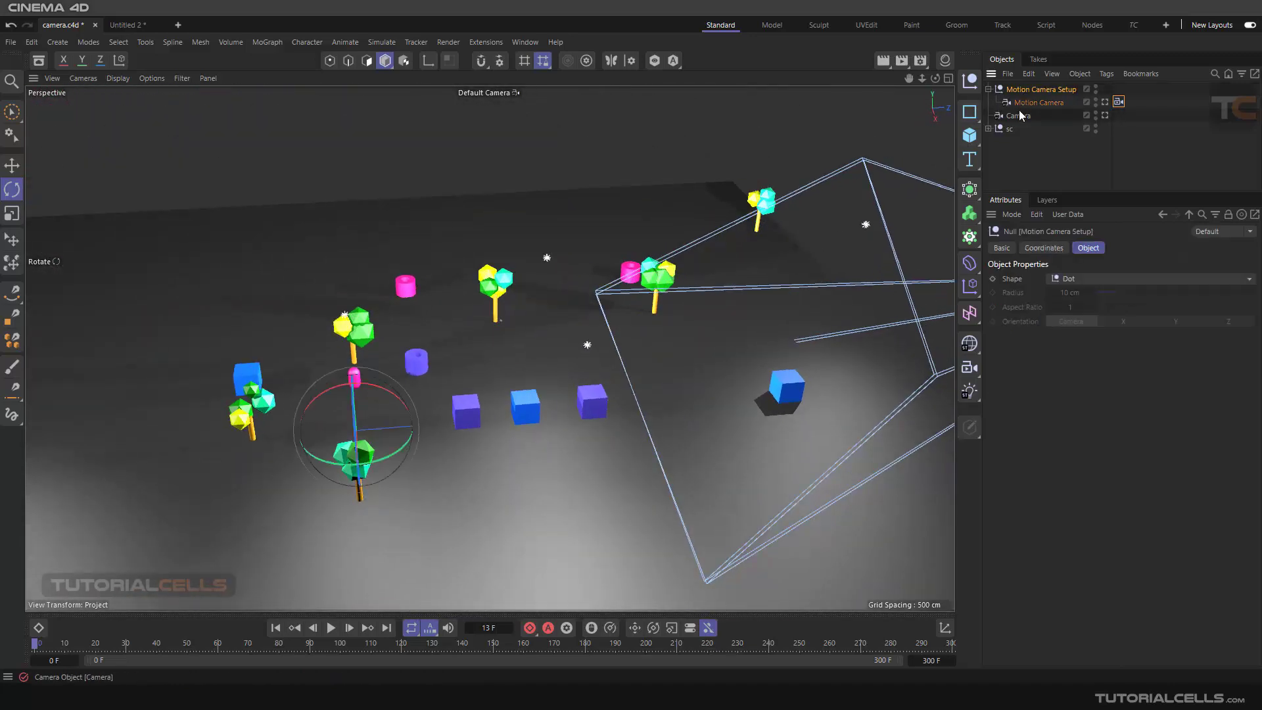
ctrl+click(1018, 115)
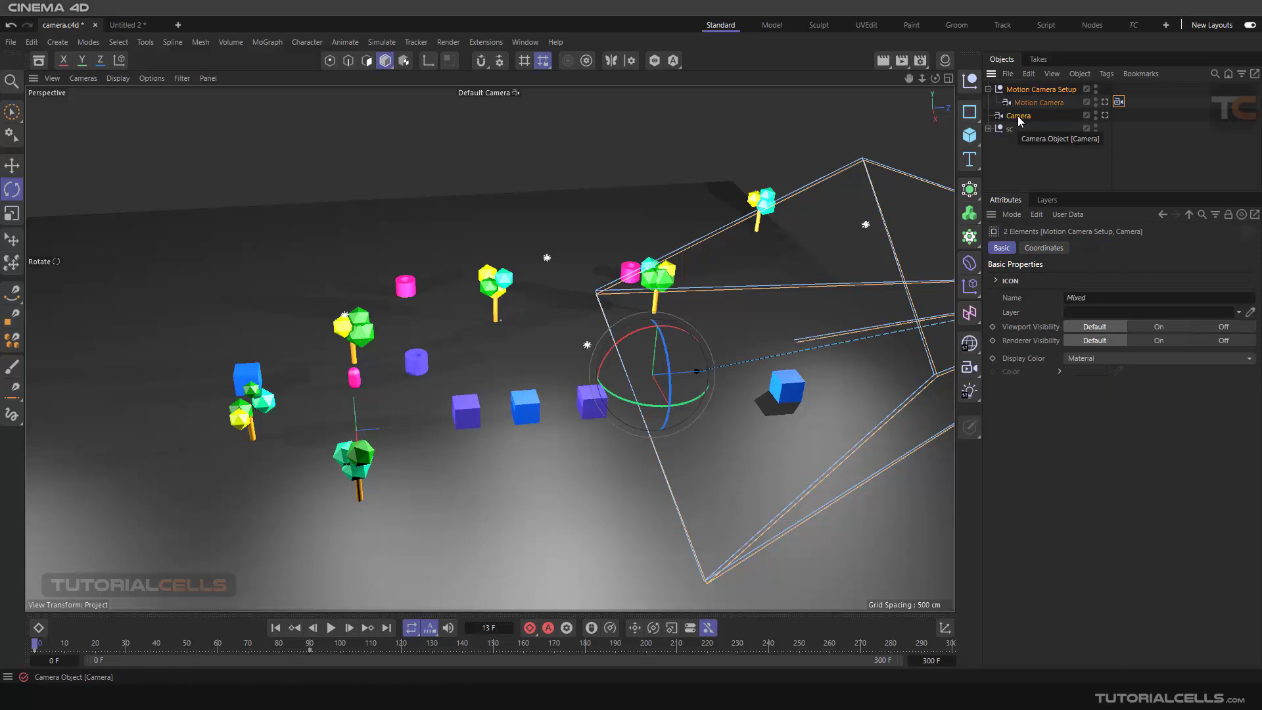
key(Delete)
Step: Frame the default view closer on the three cubes and the trees behind them
scroll(540, 340, up, 3)
alt+drag(540, 340, 508, 322)
scroll(509, 330, up, 3)
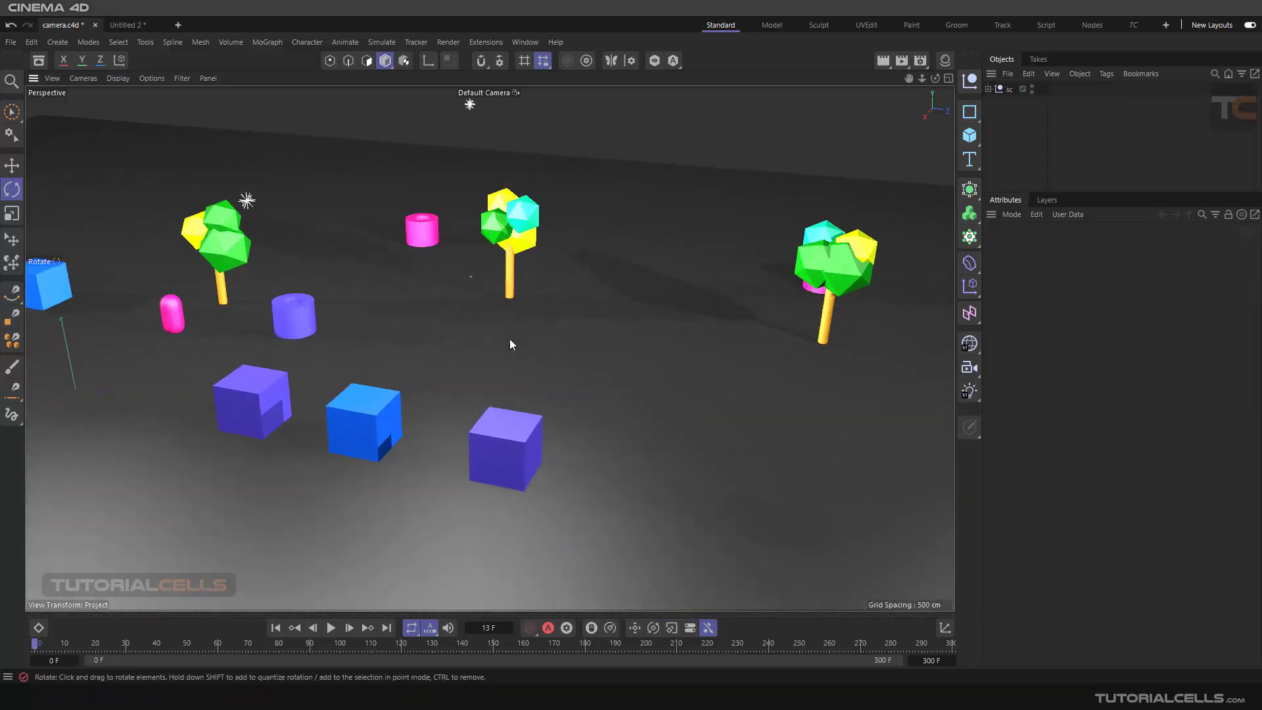
alt+middle_drag(510, 337, 652, 271)
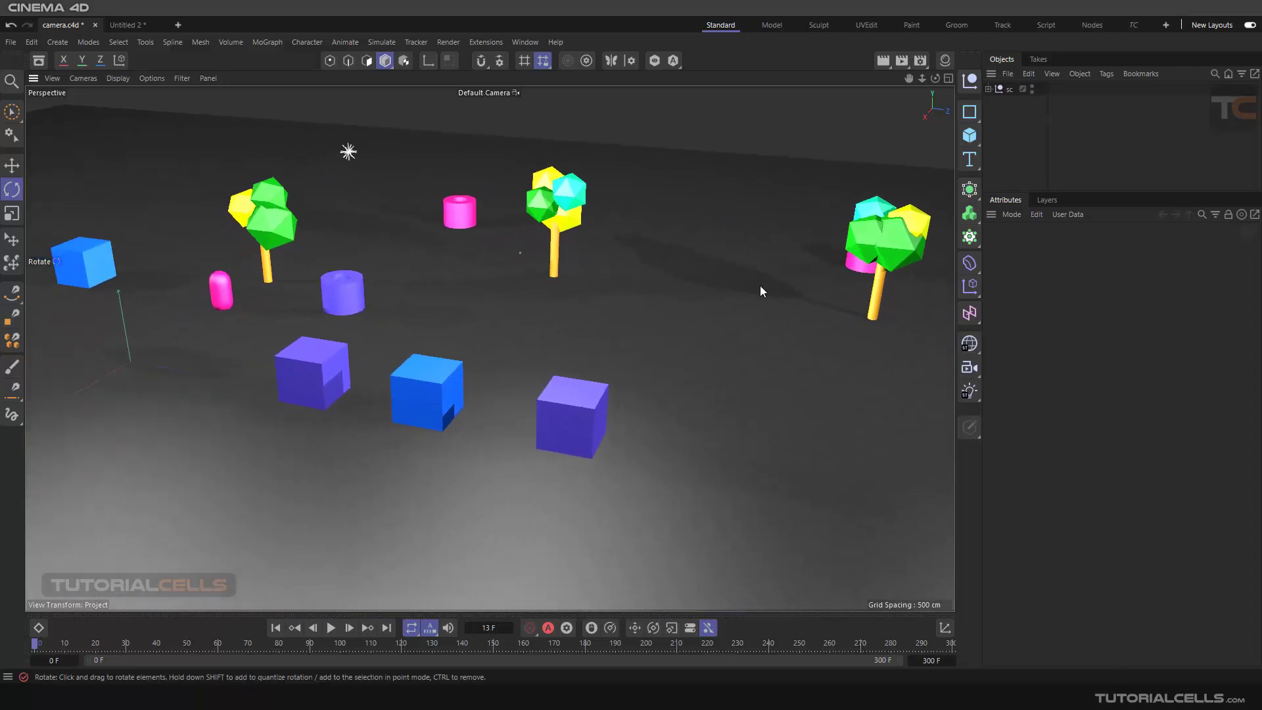